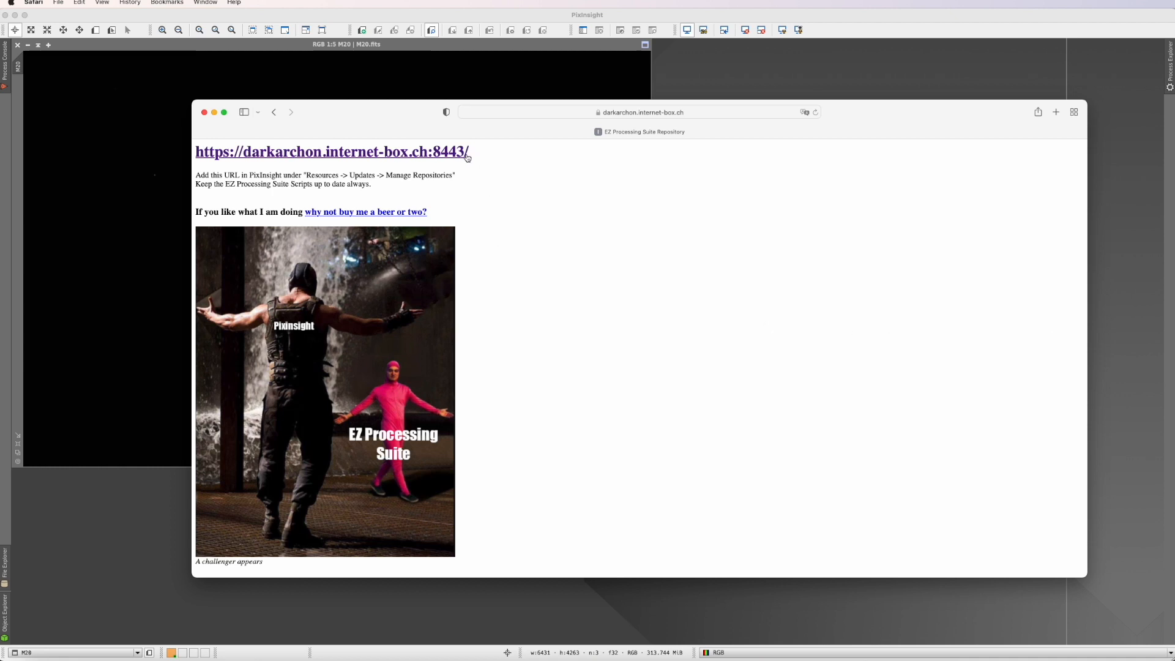
{"action": "left_click_drag", "start_coordinate": [471, 153], "coordinate": [193, 151]}
{"action": "key", "text": "super+c"}
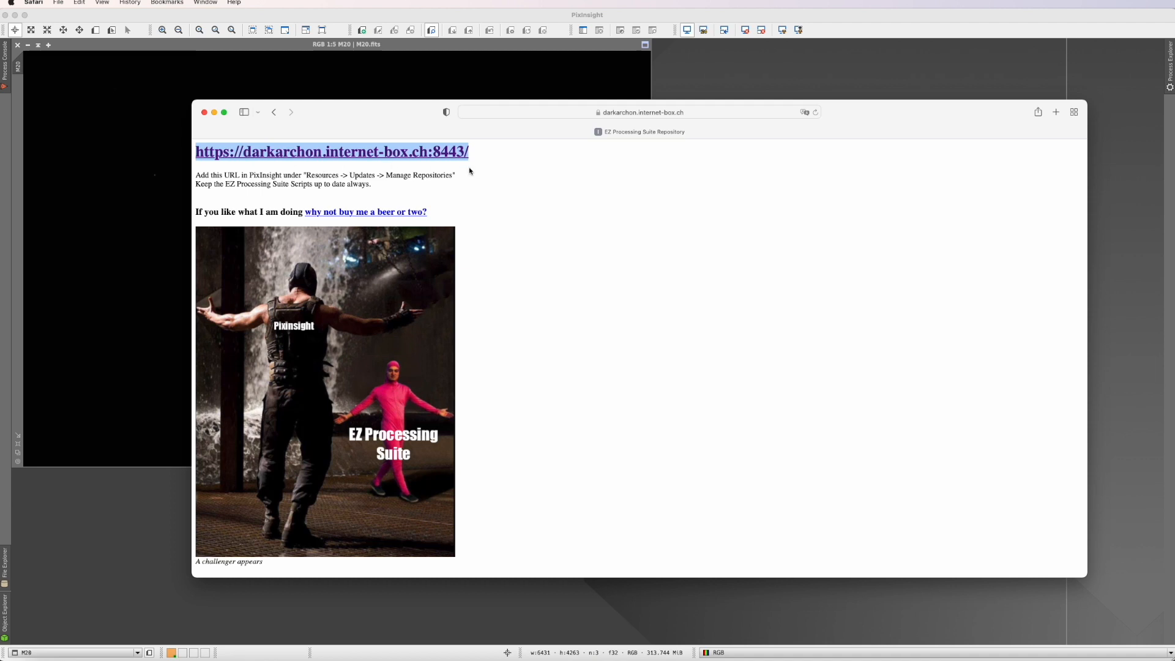
{"action": "key", "text": "super+Tab"}
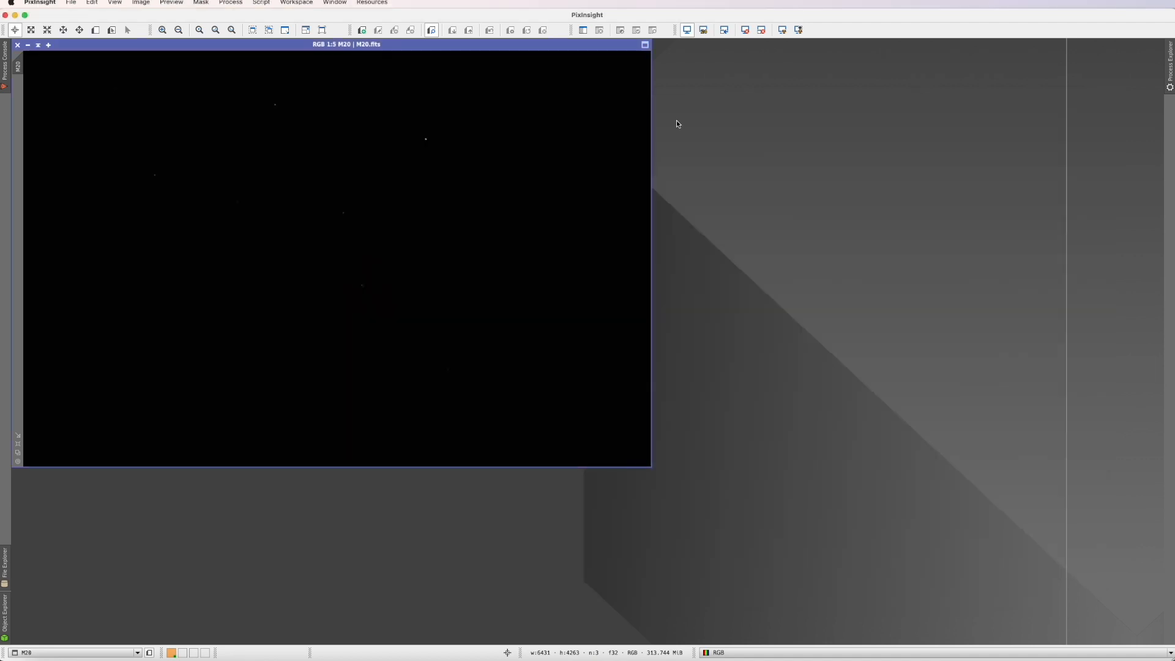
Try to add the copied URL as a new entry in the update repositories list
{"action": "left_click", "coordinate": [372, 2]}
{"action": "mouse_move", "coordinate": [395, 55]}
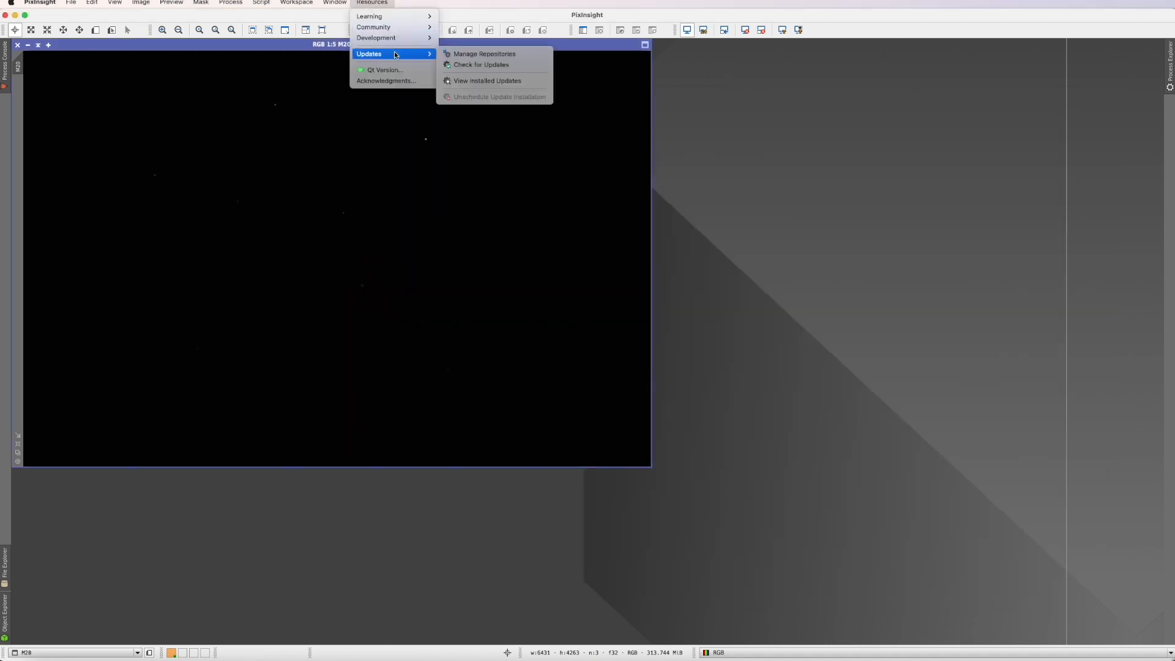
{"action": "left_click", "coordinate": [478, 55]}
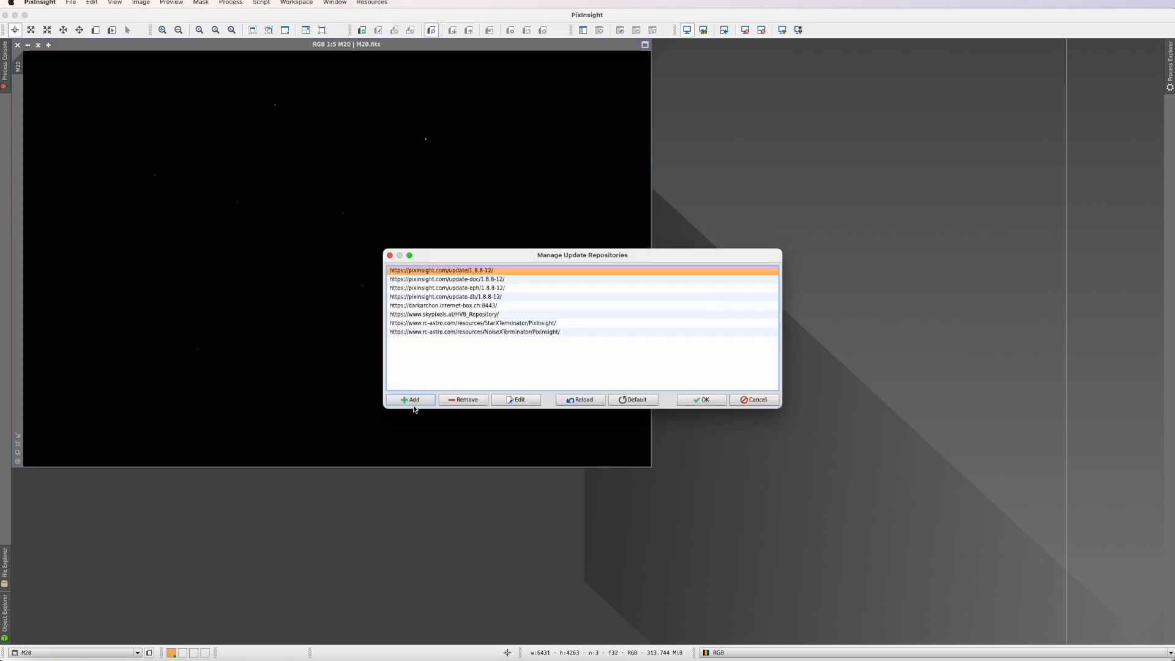
{"action": "left_click", "coordinate": [414, 402]}
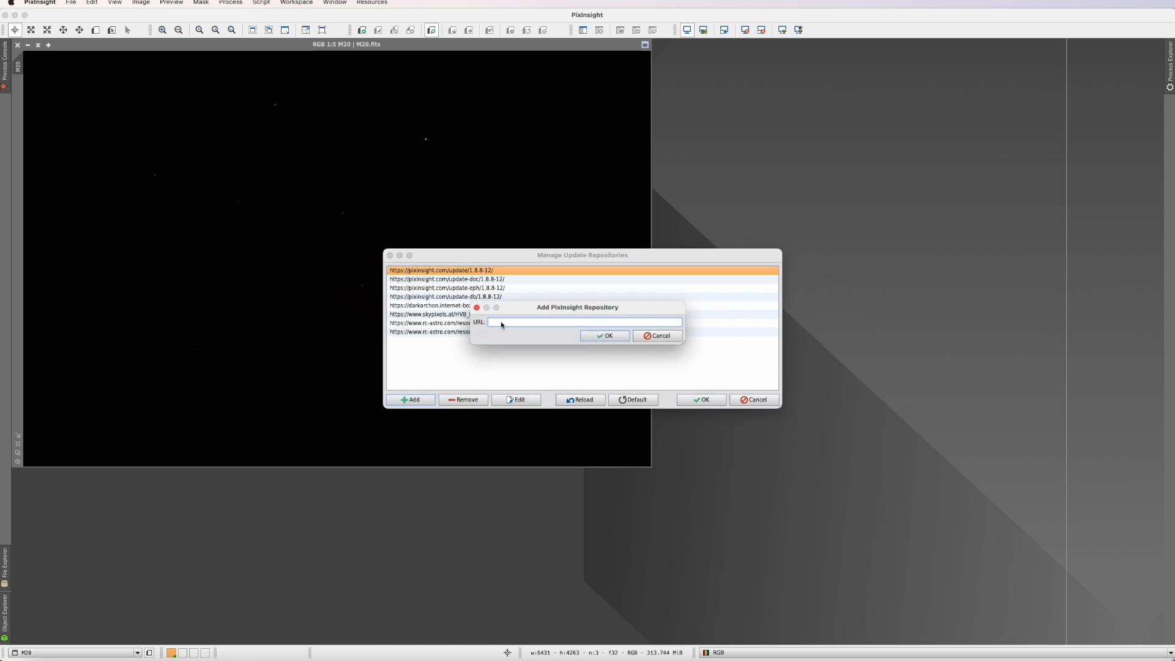
{"action": "key", "text": "super+v"}
{"action": "left_click", "coordinate": [654, 337]}
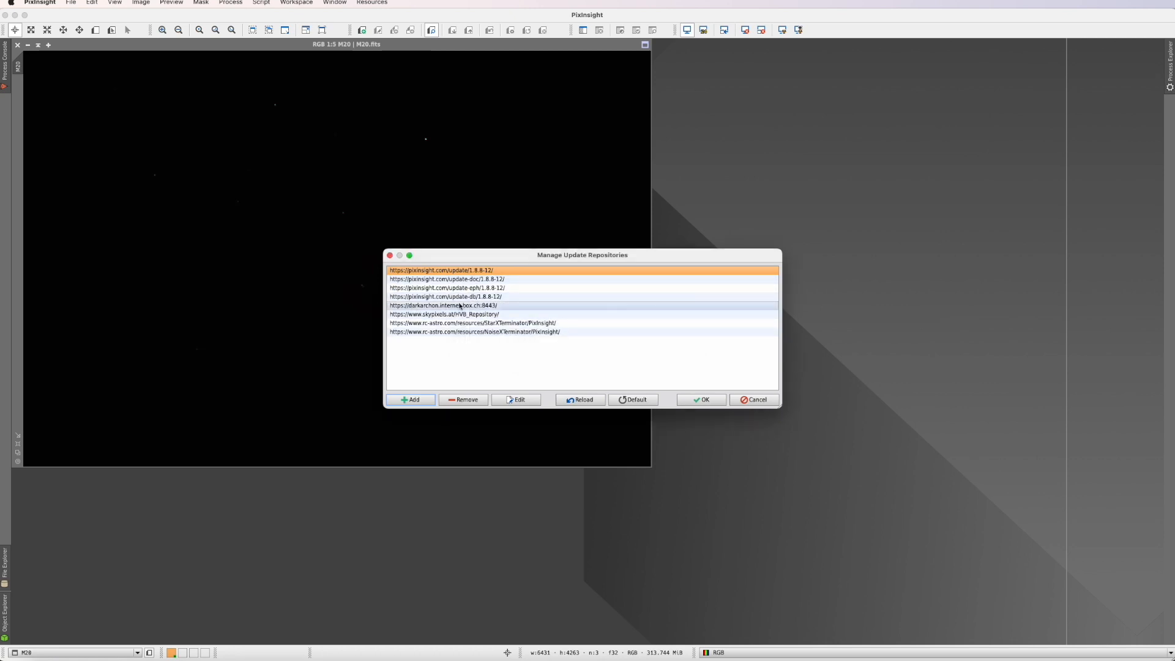
{"action": "left_click", "coordinate": [701, 401]}
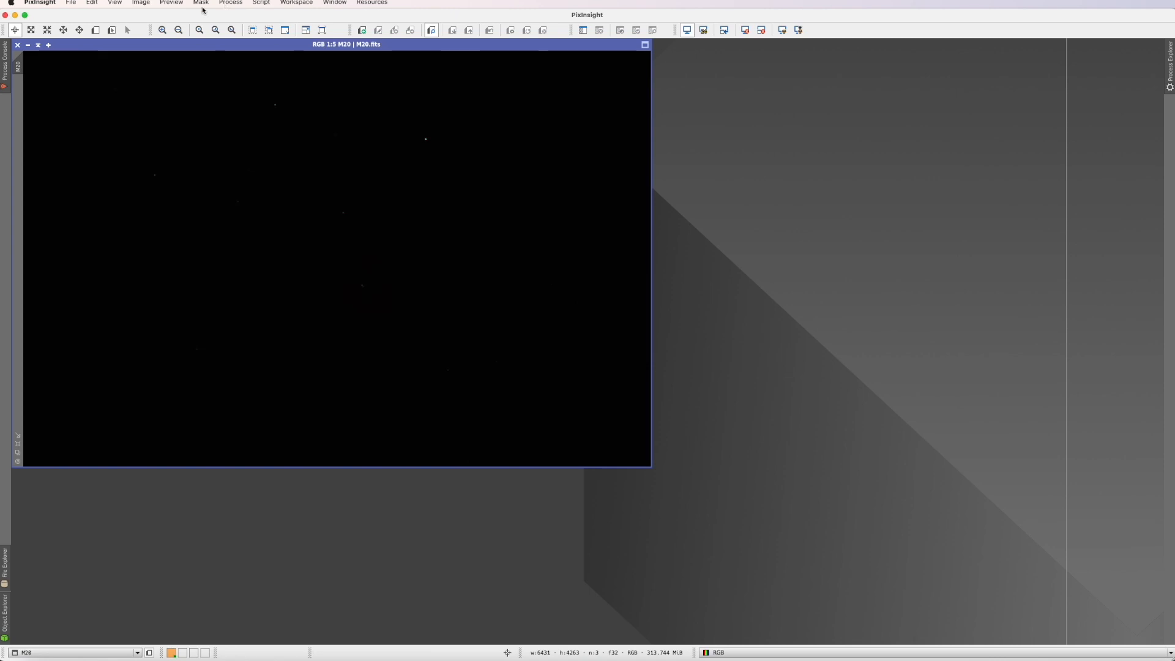
Examine the scripts available in the EZ Processing Suite
{"action": "left_click", "coordinate": [268, 4]}
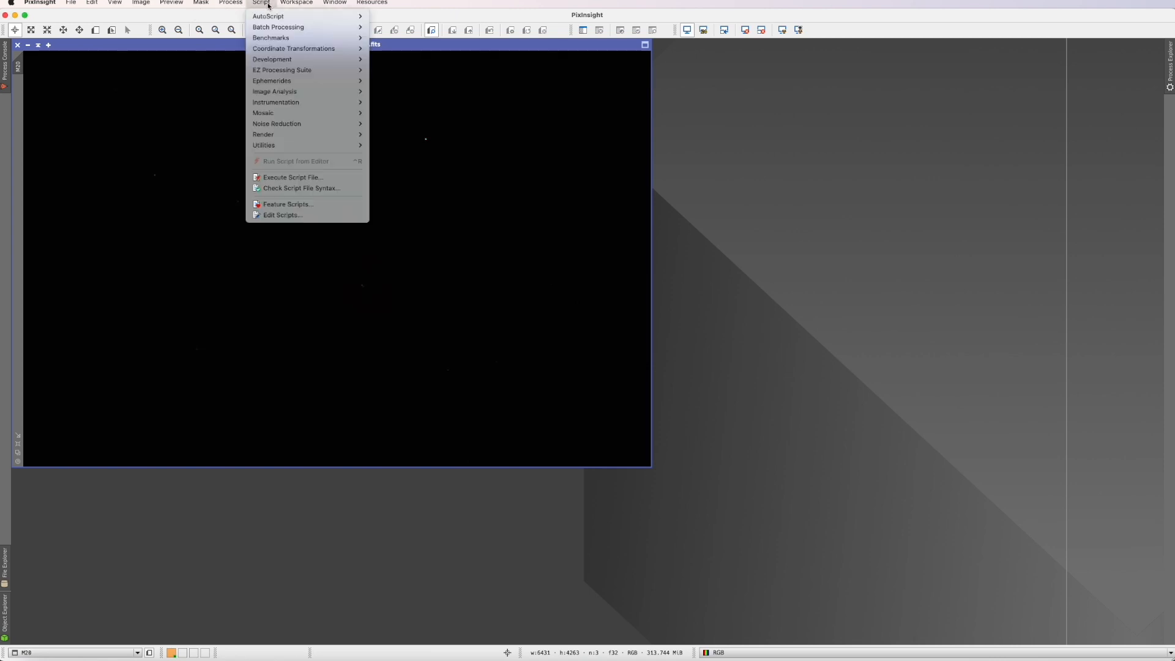
{"action": "mouse_move", "coordinate": [279, 75]}
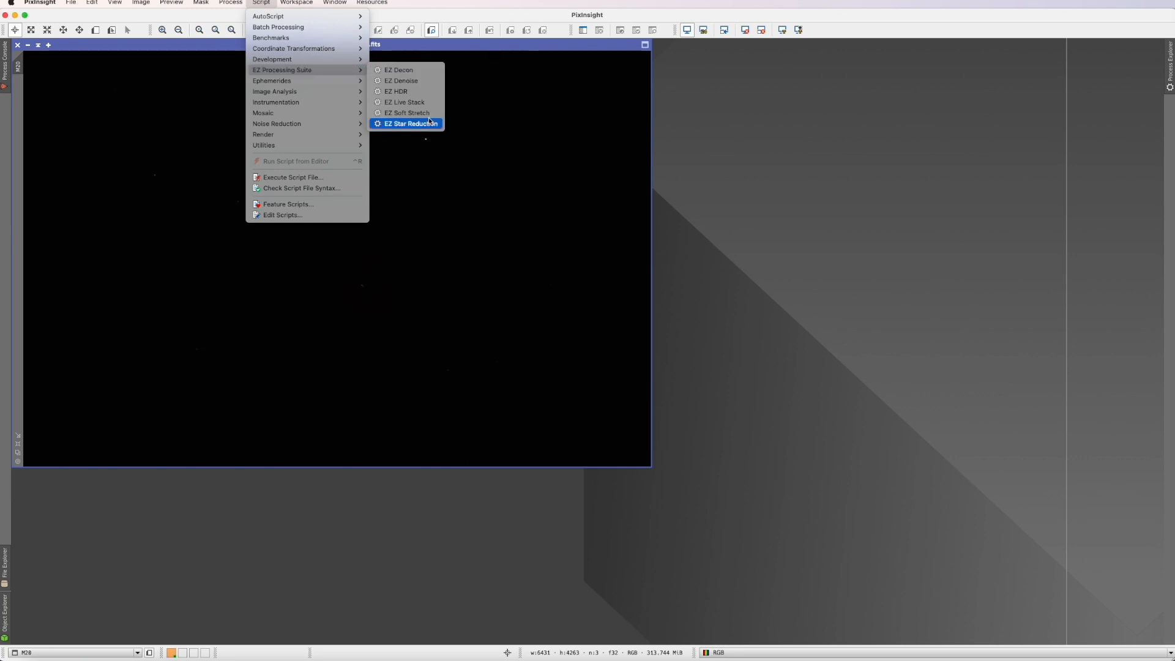
{"action": "left_click", "coordinate": [431, 122]}
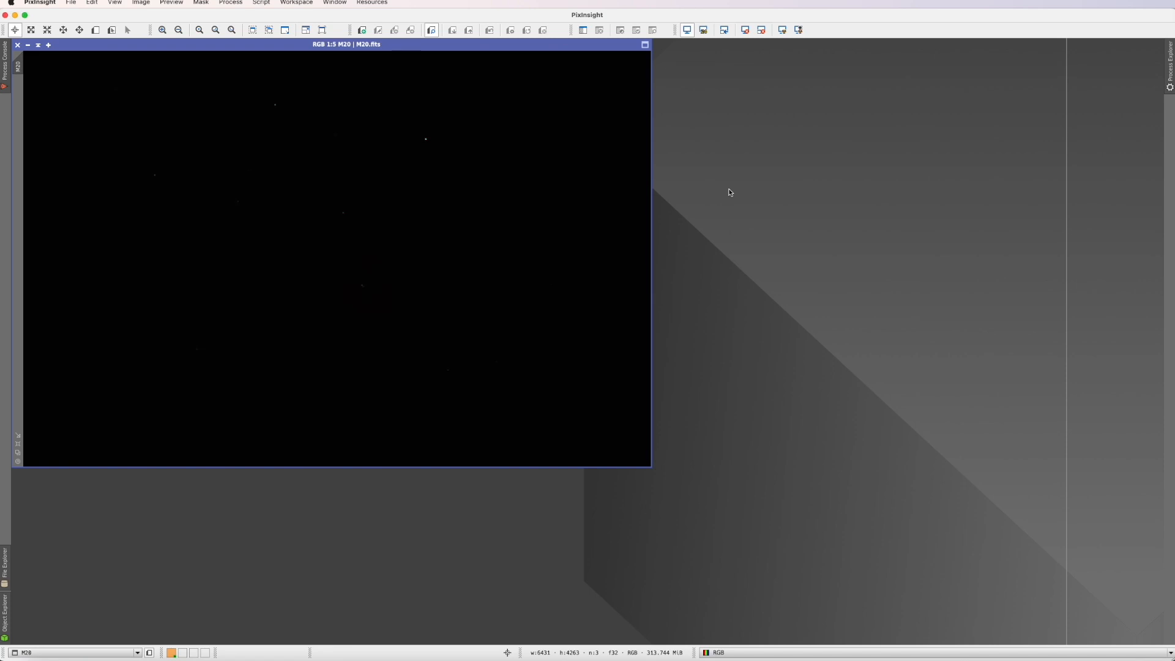
Apply an automatic screen stretch to the M20 image and move its window toward the middle of the workspace
{"action": "left_click", "coordinate": [782, 31]}
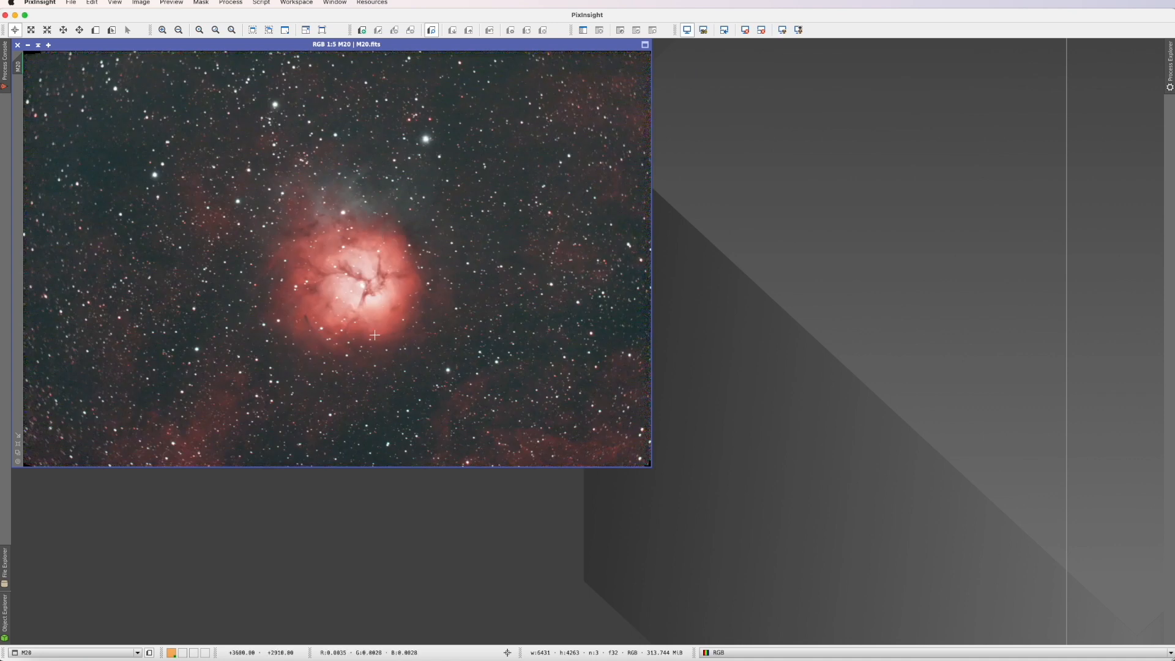
{"action": "left_click_drag", "start_coordinate": [286, 47], "coordinate": [592, 107]}
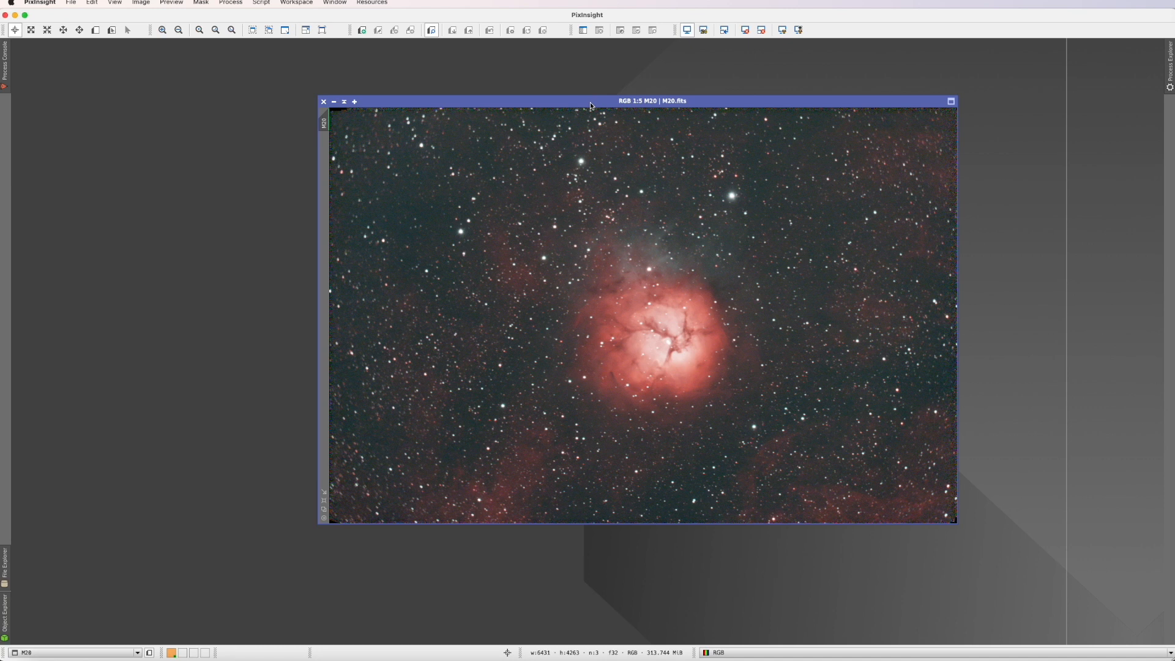
Crop the uneven dark borders off all four sides of the M20 image with DynamicCrop, to about 6271 × 4103 pixels
{"action": "left_click", "coordinate": [232, 3]}
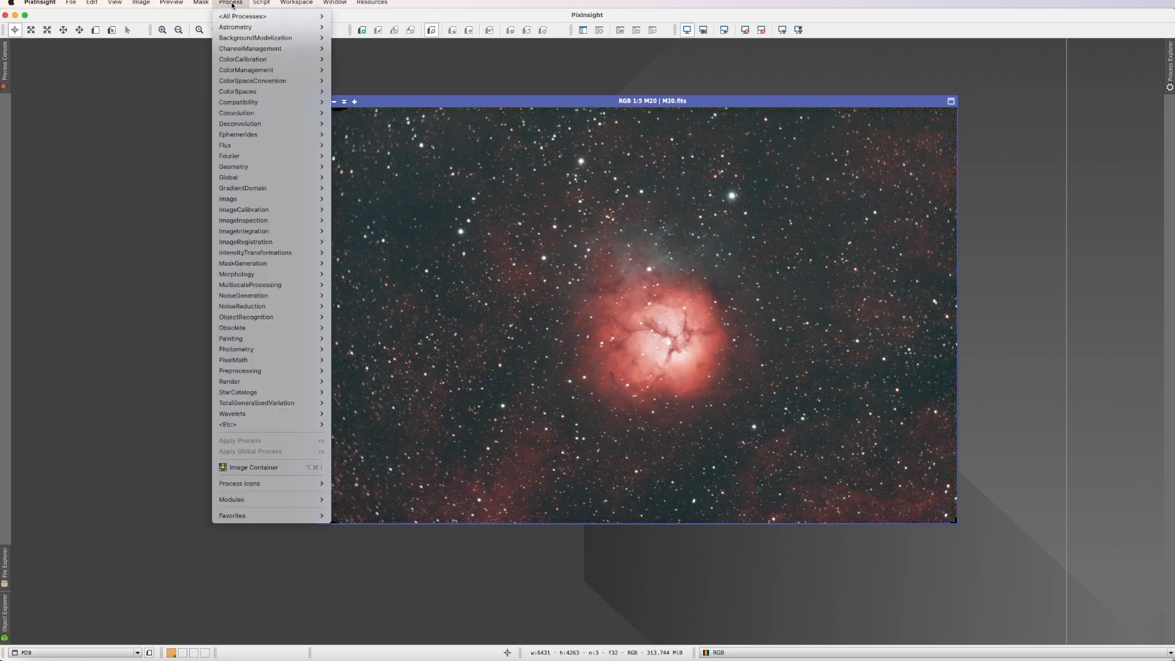
{"action": "mouse_move", "coordinate": [237, 17]}
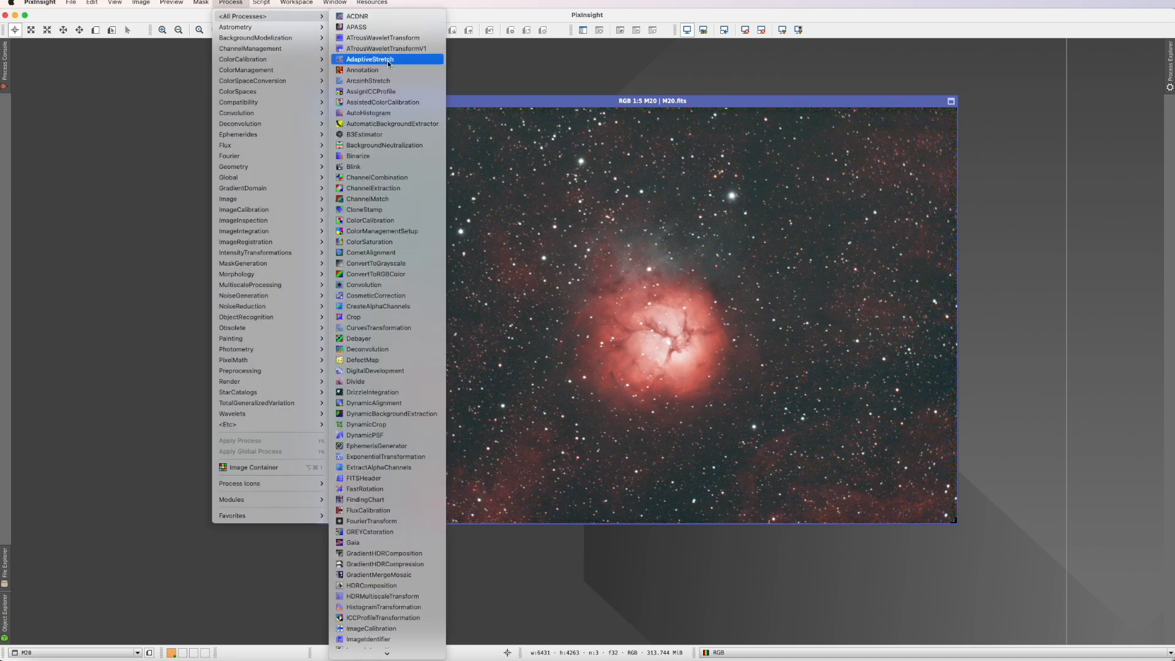
{"action": "left_click", "coordinate": [384, 425]}
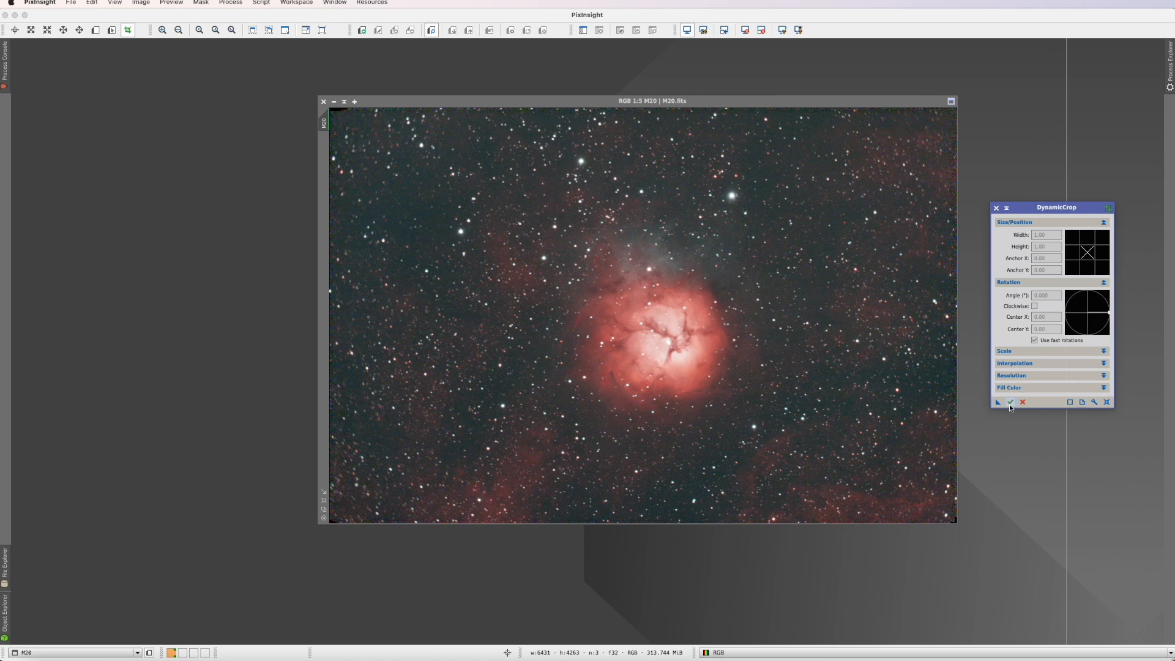
{"action": "left_click", "coordinate": [1107, 402]}
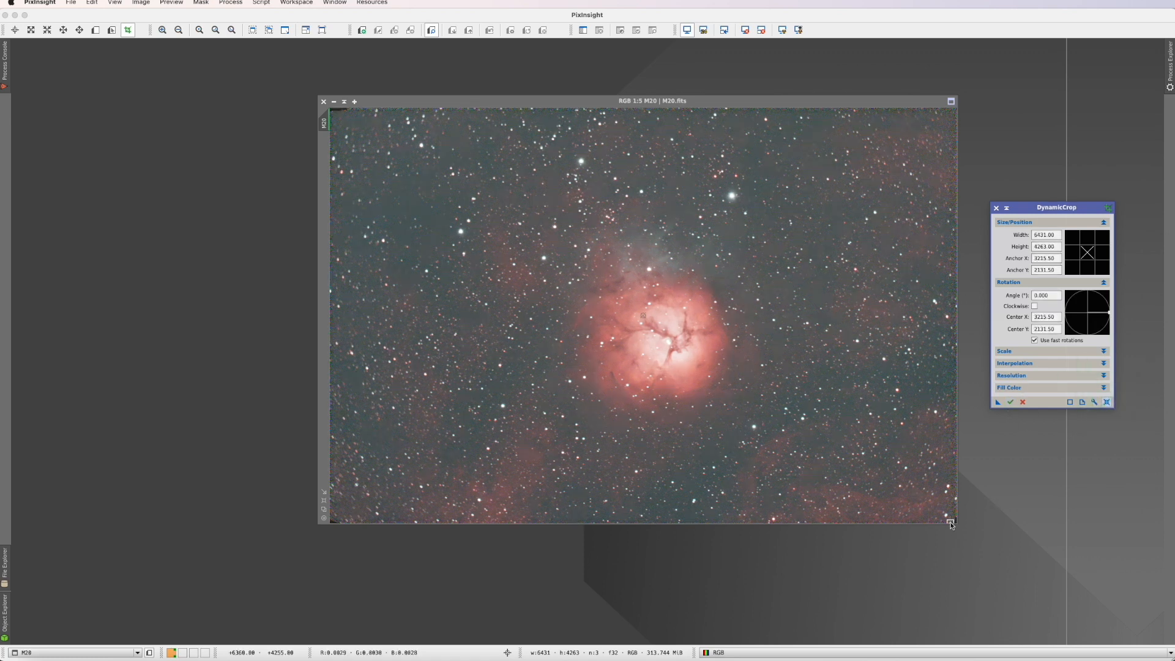
{"action": "left_click_drag", "start_coordinate": [956, 525], "coordinate": [1003, 561]}
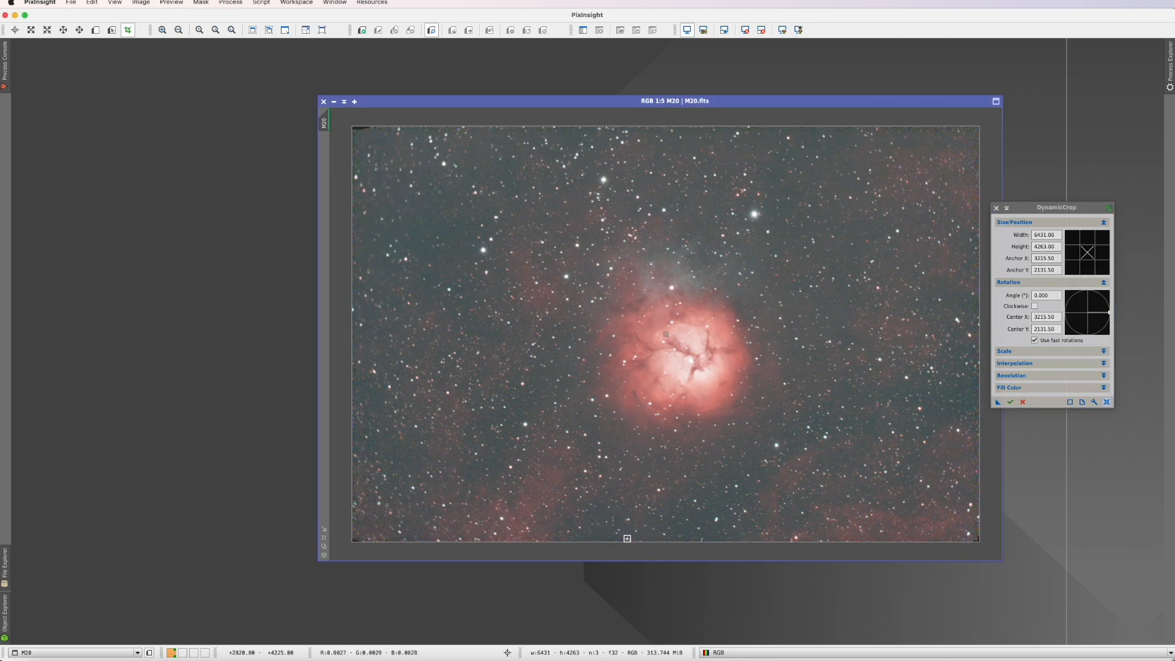
{"action": "left_click_drag", "start_coordinate": [630, 542], "coordinate": [629, 535]}
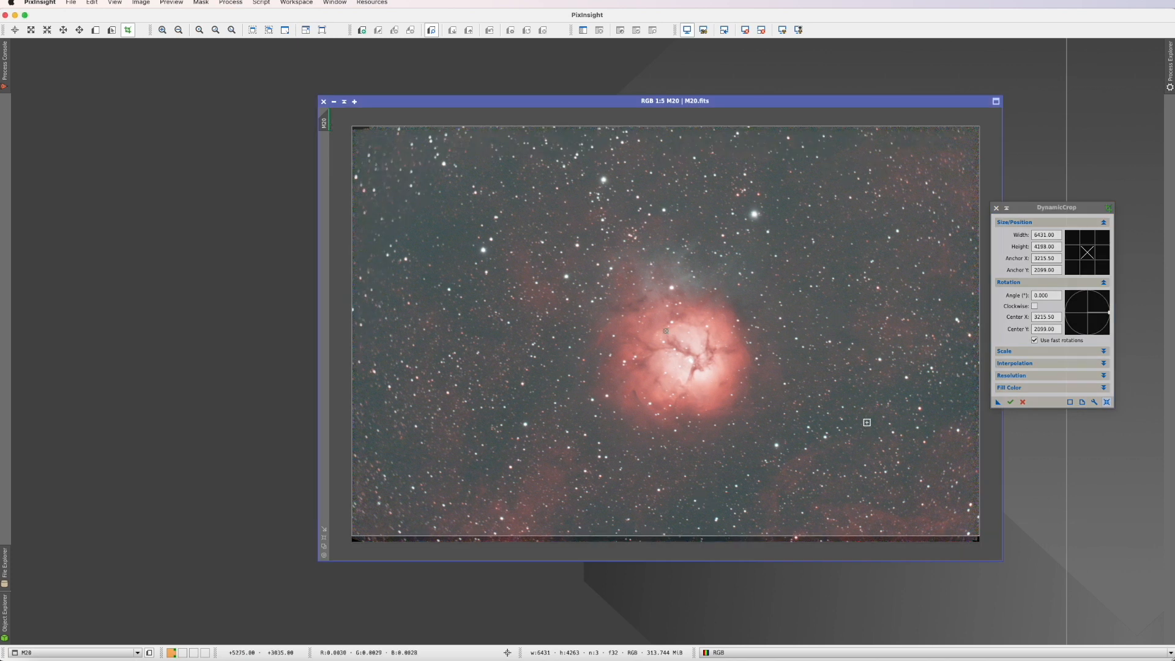
{"action": "left_click_drag", "start_coordinate": [980, 407], "coordinate": [974, 407]}
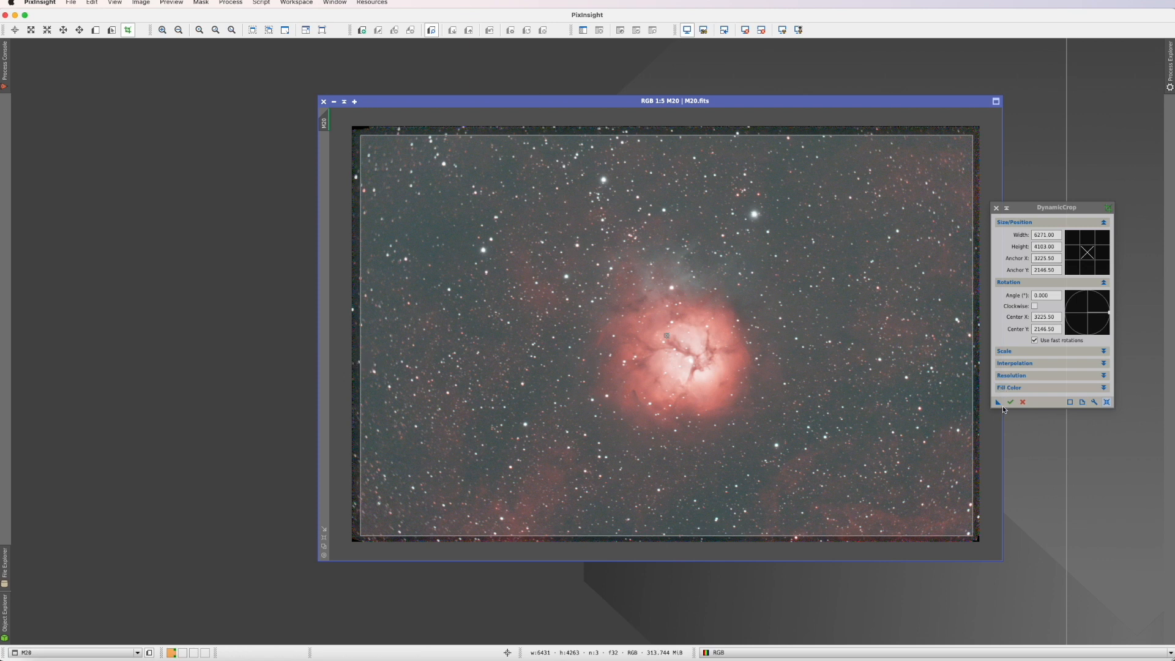
{"action": "left_click", "coordinate": [1012, 403]}
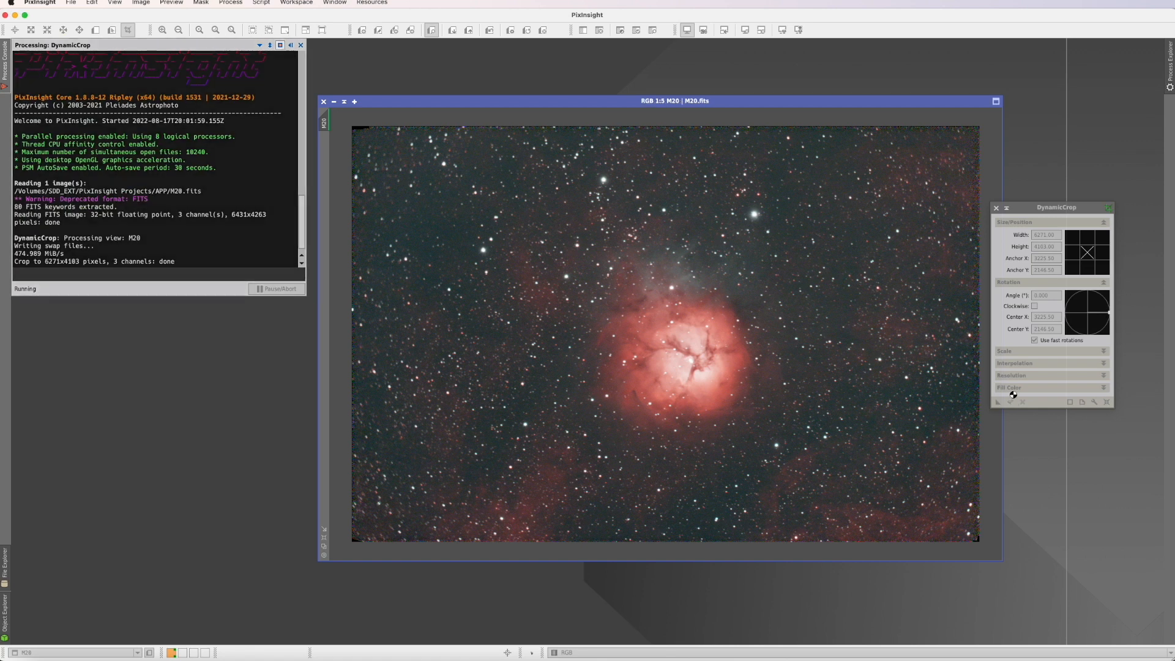
{"action": "left_click", "coordinate": [997, 208]}
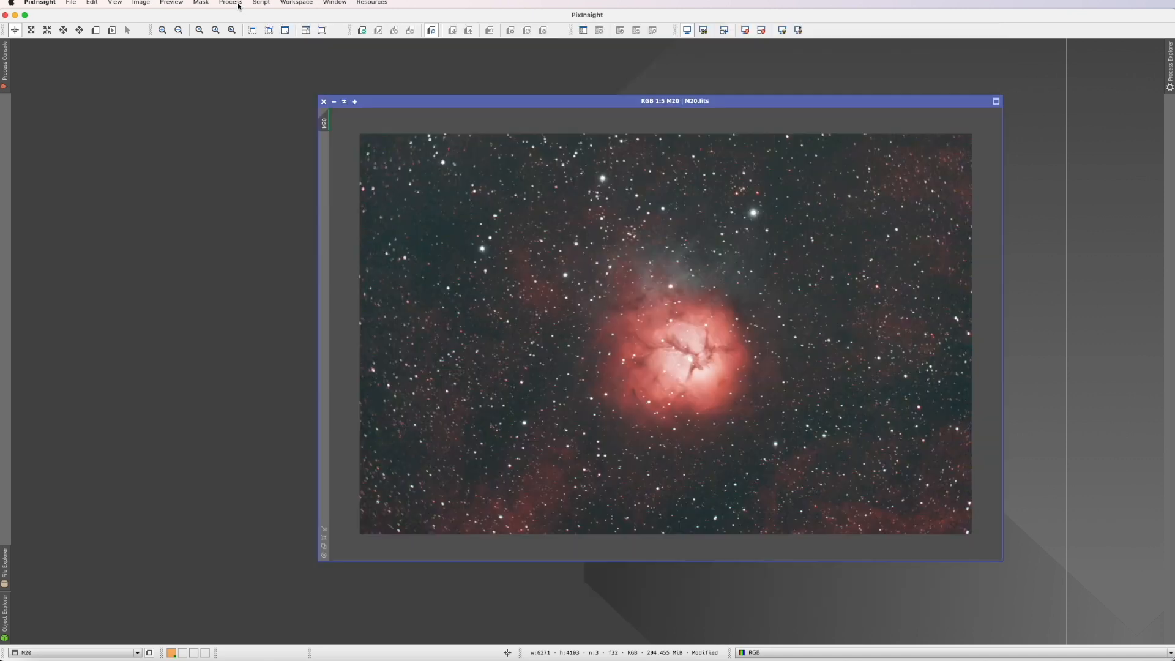
Start DynamicBackgroundExtraction on the M20 image and place 28 samples on dark background areas around the nebula, avoiding stars and red nebulosity
{"action": "left_click", "coordinate": [237, 3]}
{"action": "mouse_move", "coordinate": [244, 16]}
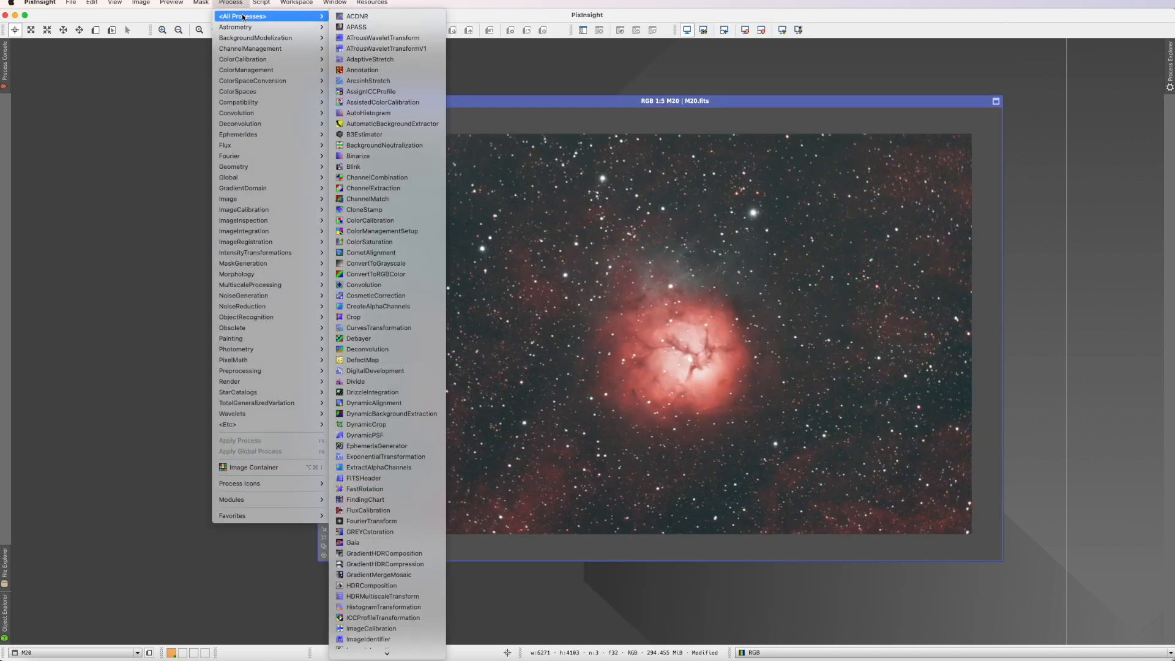
{"action": "left_click", "coordinate": [381, 414]}
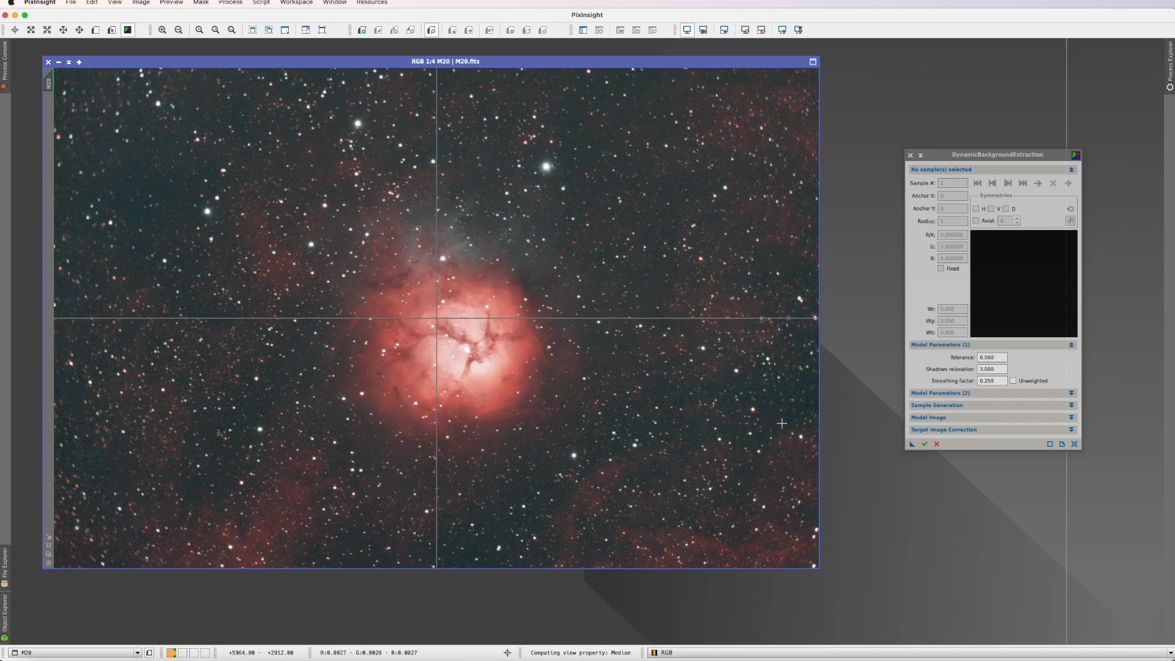
{"action": "left_click", "coordinate": [782, 424]}
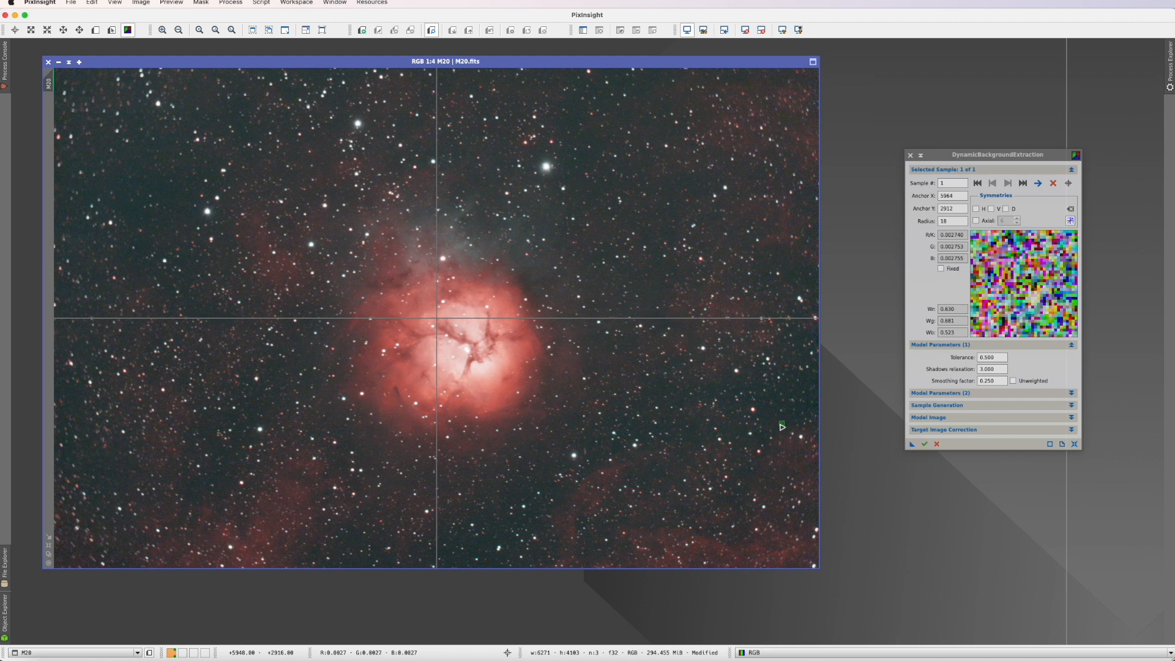
{"action": "left_click", "coordinate": [491, 562]}
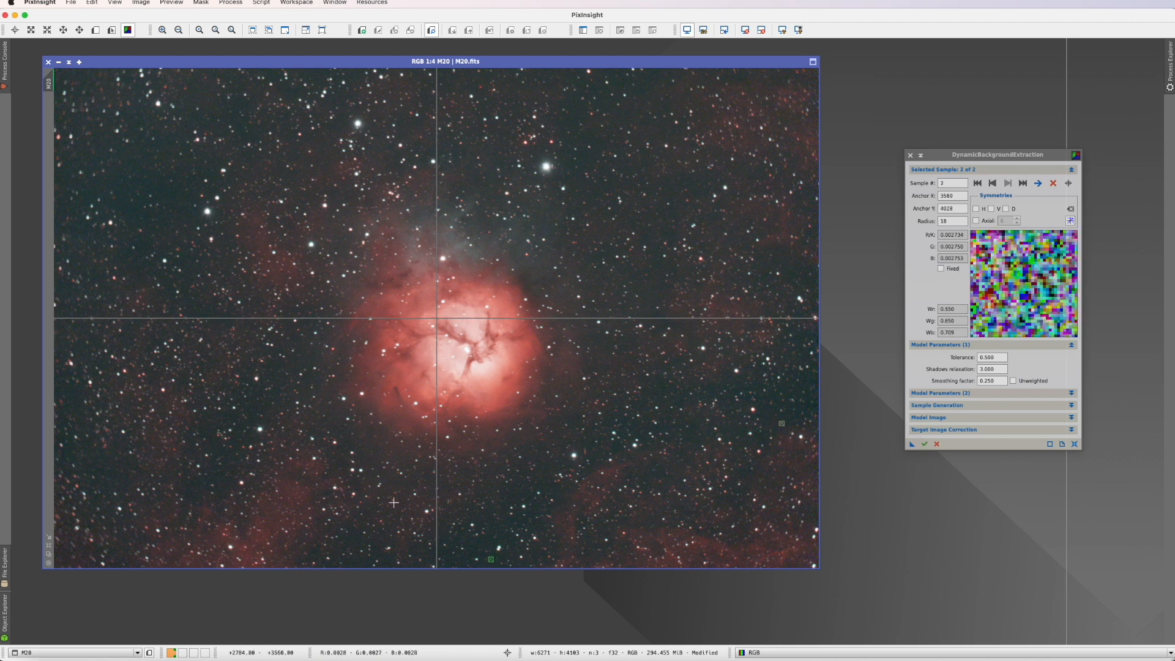
{"action": "left_click", "coordinate": [266, 411]}
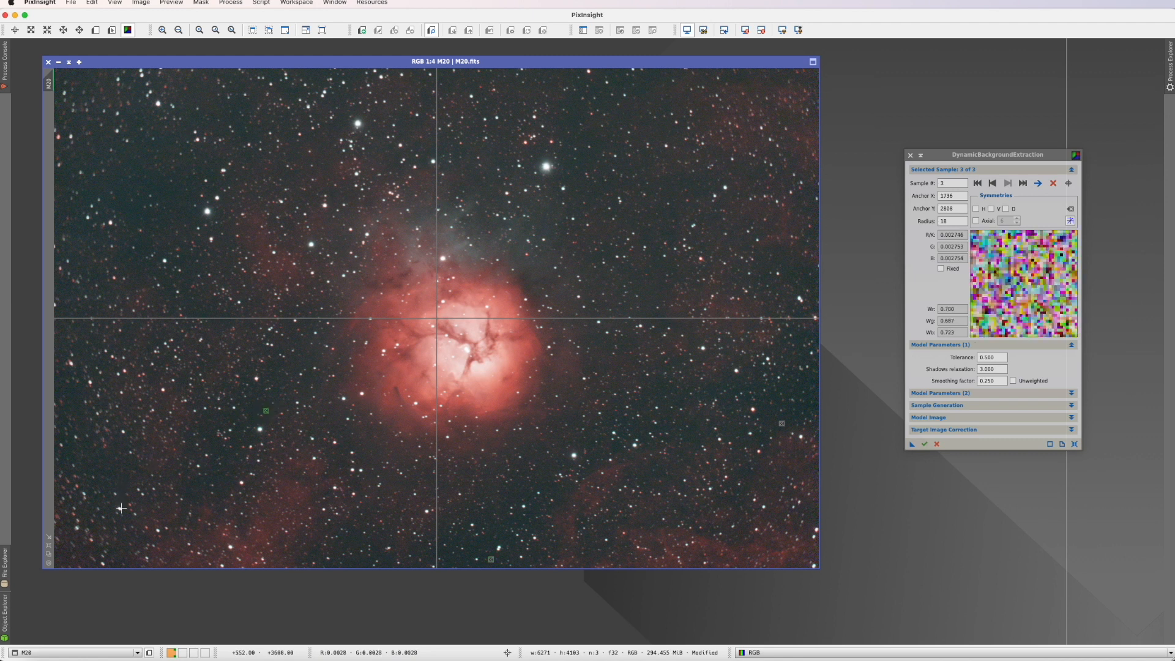
{"action": "left_click", "coordinate": [123, 480]}
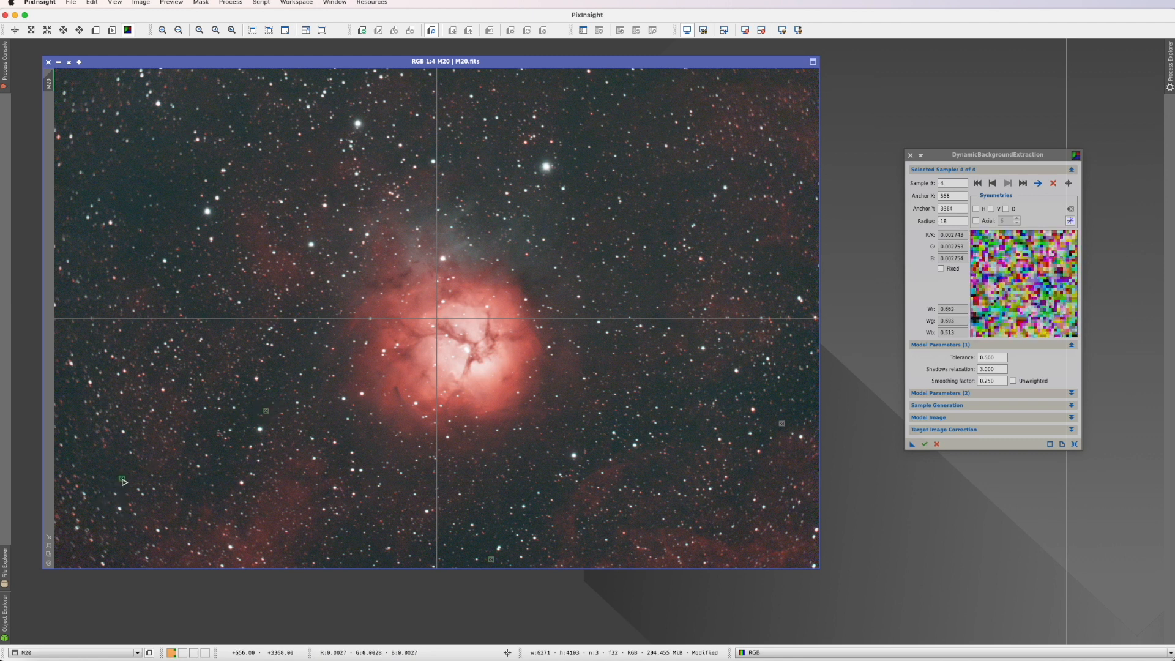
{"action": "left_click", "coordinate": [77, 394]}
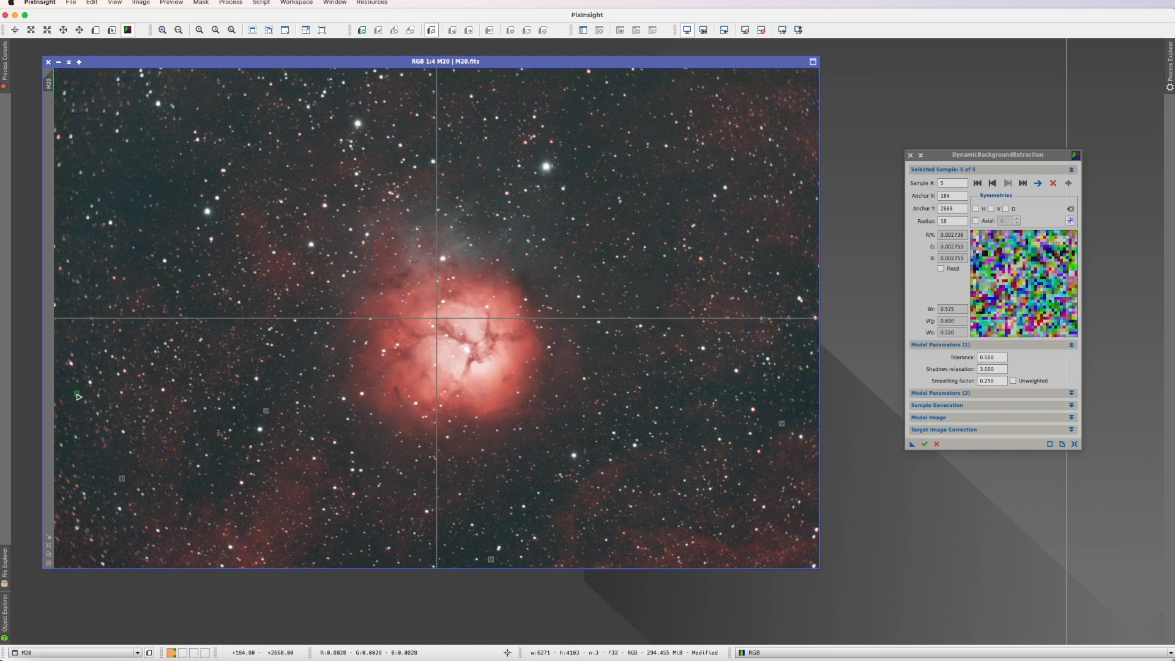
{"action": "left_click", "coordinate": [136, 263]}
{"action": "left_click", "coordinate": [133, 218]}
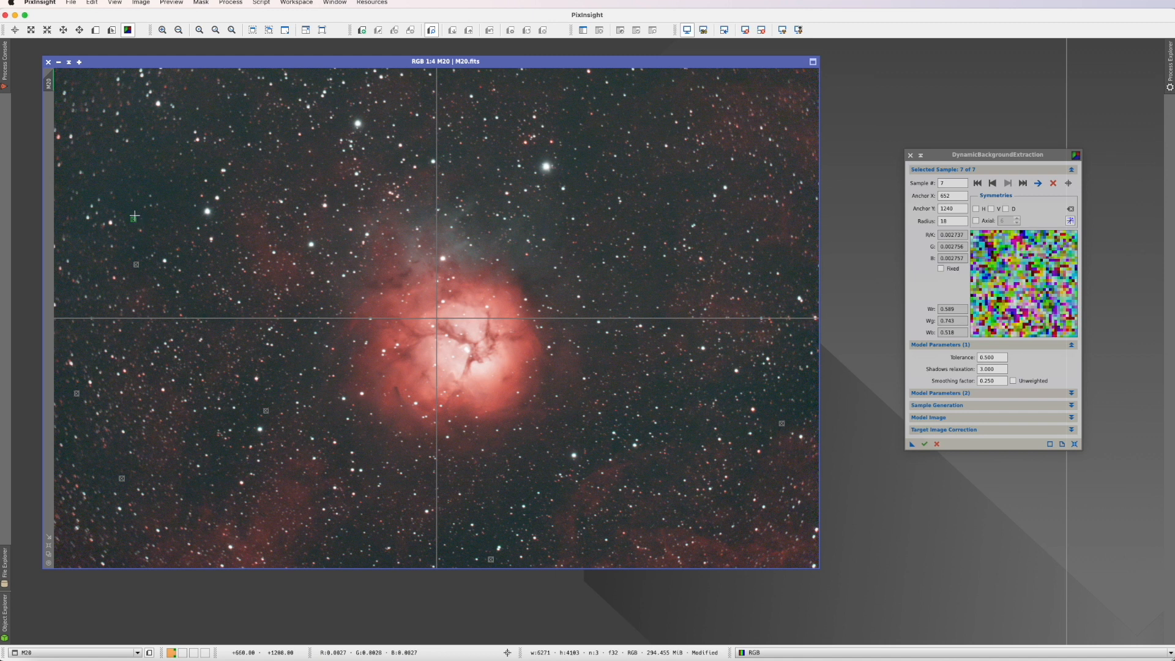
{"action": "left_click", "coordinate": [82, 197]}
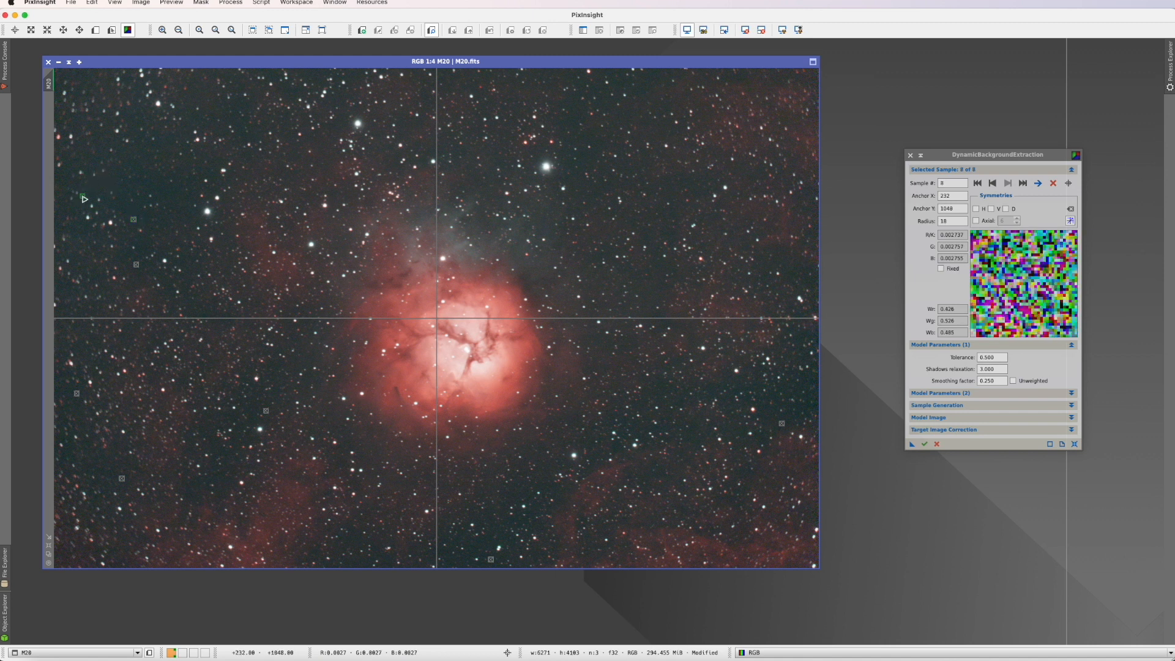
{"action": "left_click", "coordinate": [235, 121]}
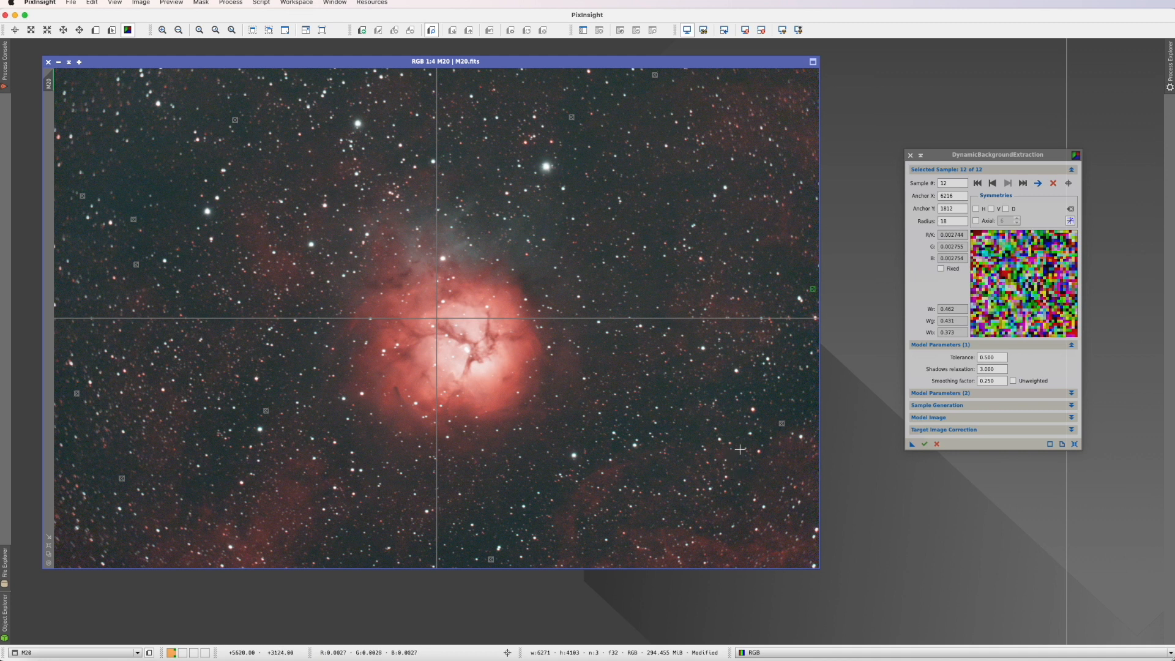
{"action": "left_click", "coordinate": [752, 440]}
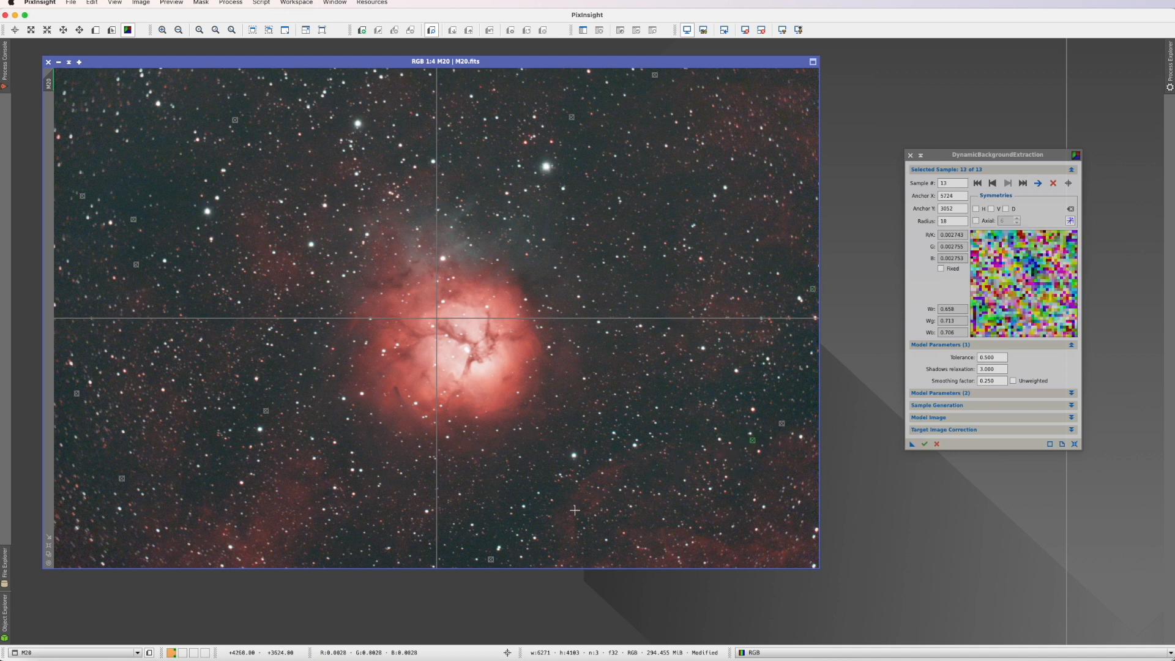
{"action": "left_click", "coordinate": [559, 494]}
{"action": "left_click", "coordinate": [502, 533]}
{"action": "left_click", "coordinate": [361, 564]}
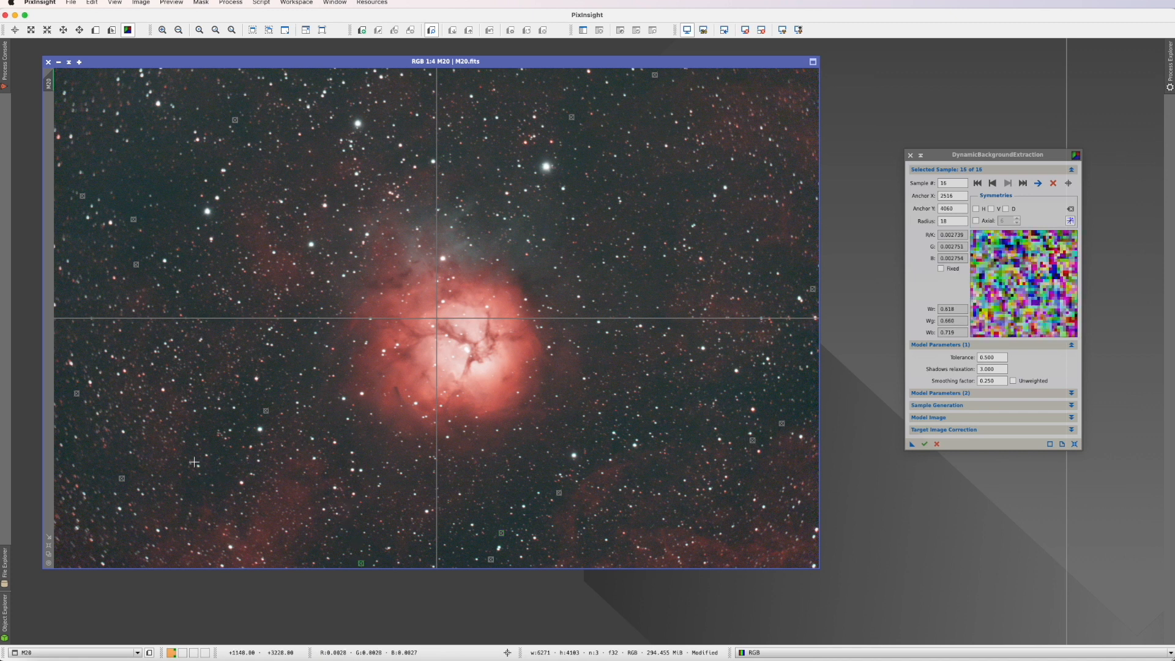
{"action": "left_click", "coordinate": [220, 475]}
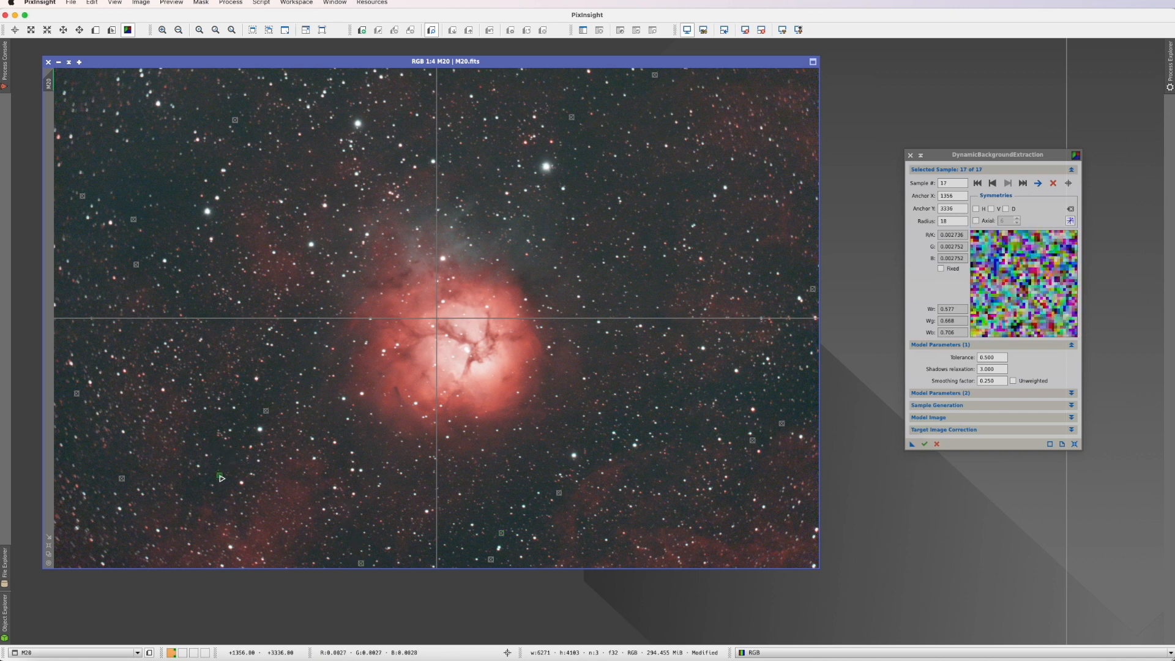
{"action": "left_click", "coordinate": [252, 406]}
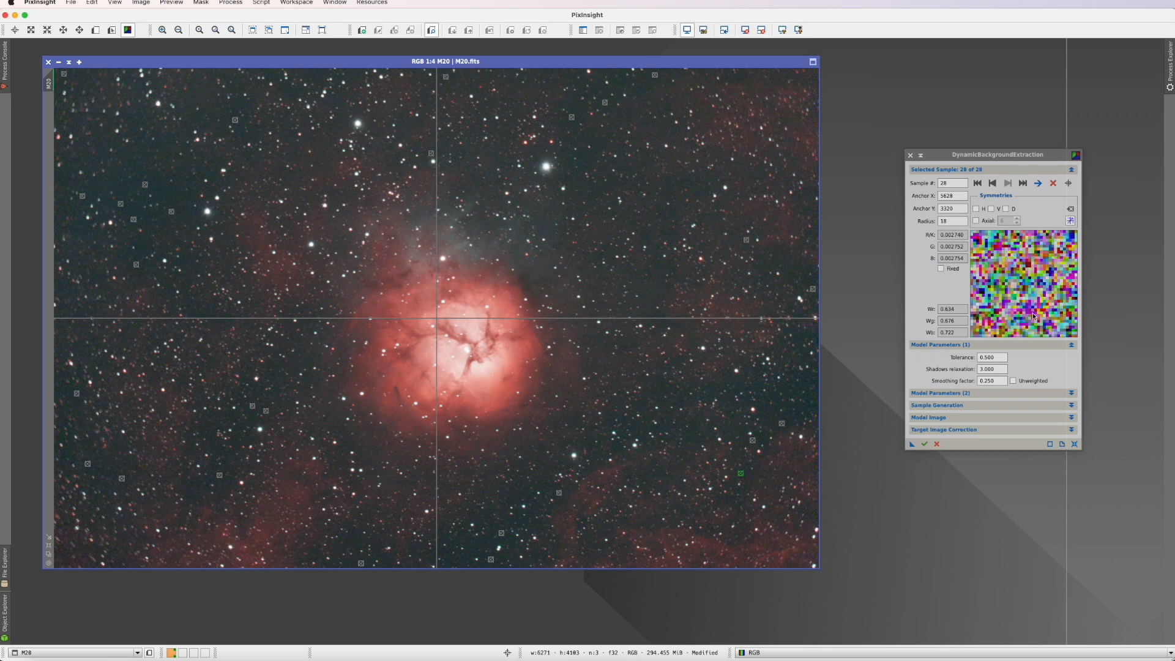
Set the DynamicBackgroundExtraction tolerance to 2.500
{"action": "left_click", "coordinate": [952, 359]}
{"action": "left_click", "coordinate": [961, 359]}
{"action": "type", "text": "2.5"}
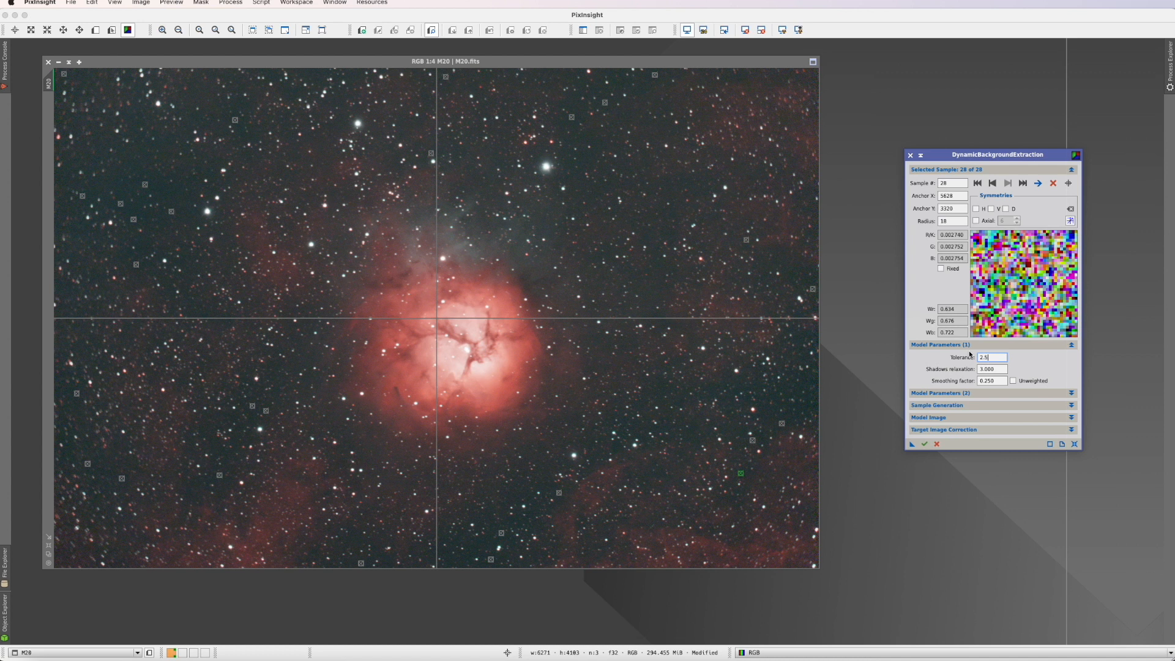
{"action": "left_click", "coordinate": [998, 368]}
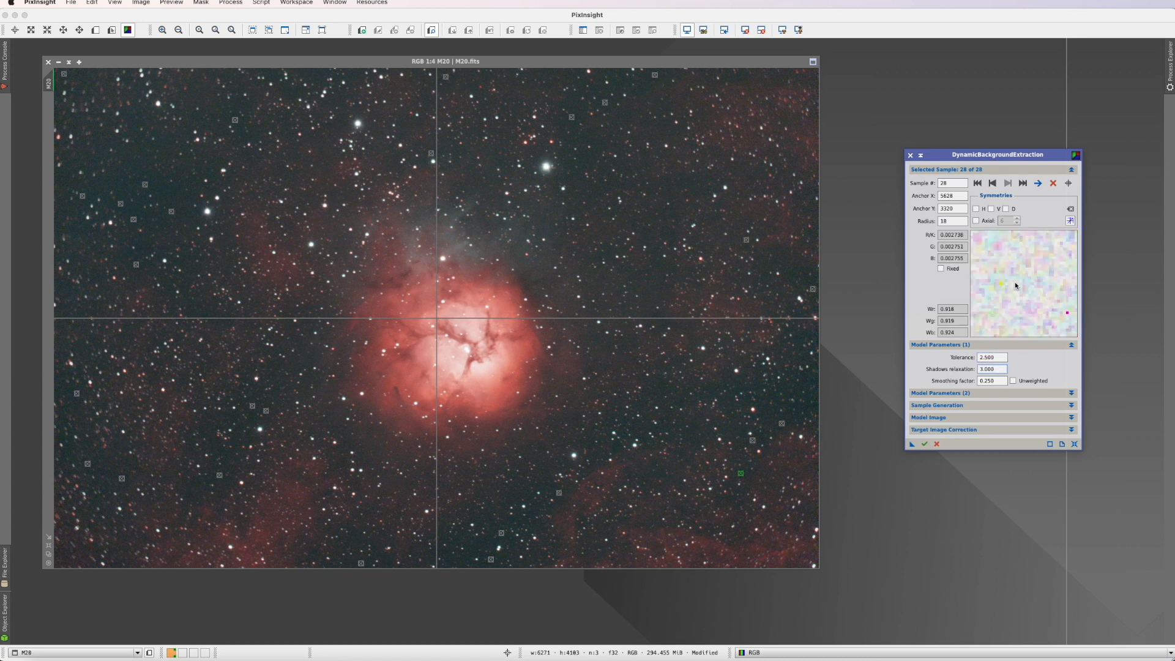
Check the pixel weights of individual background samples along the upper edge and on the left side of the M20 image
{"action": "left_click", "coordinate": [604, 103]}
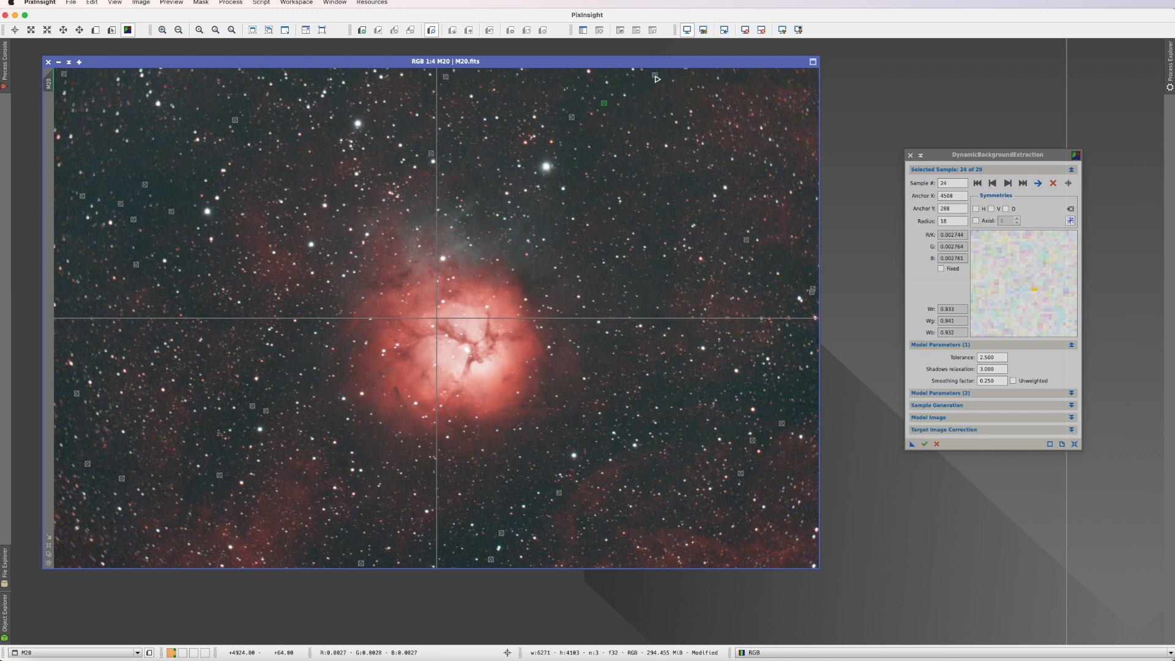
{"action": "left_click", "coordinate": [655, 76]}
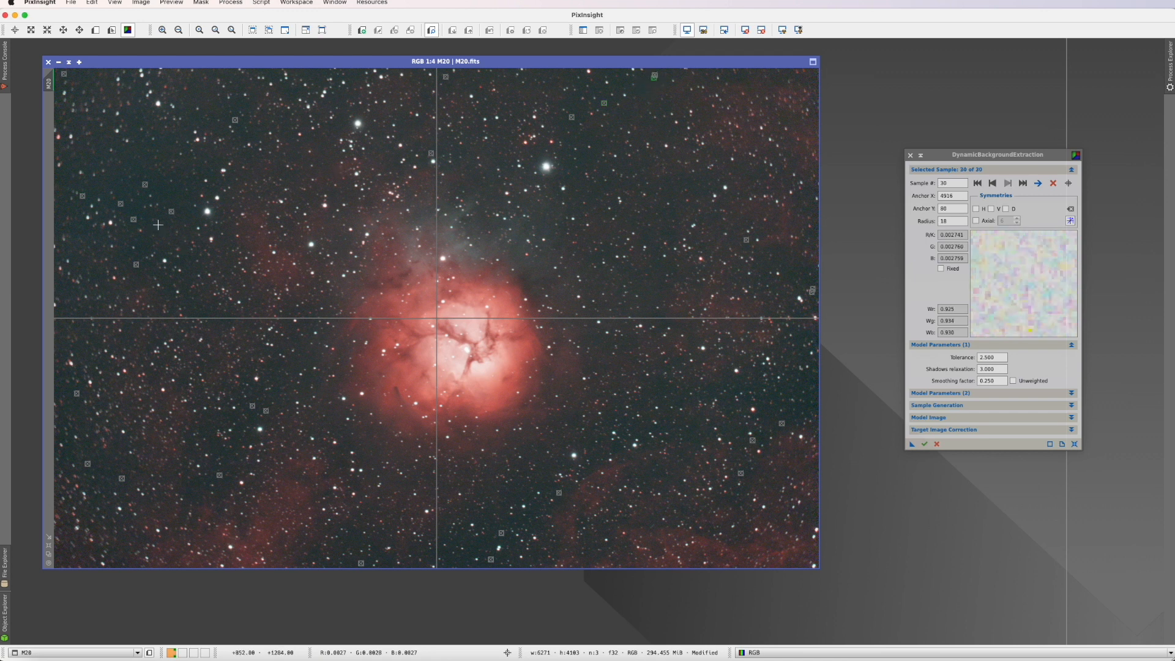
{"action": "left_click", "coordinate": [172, 212]}
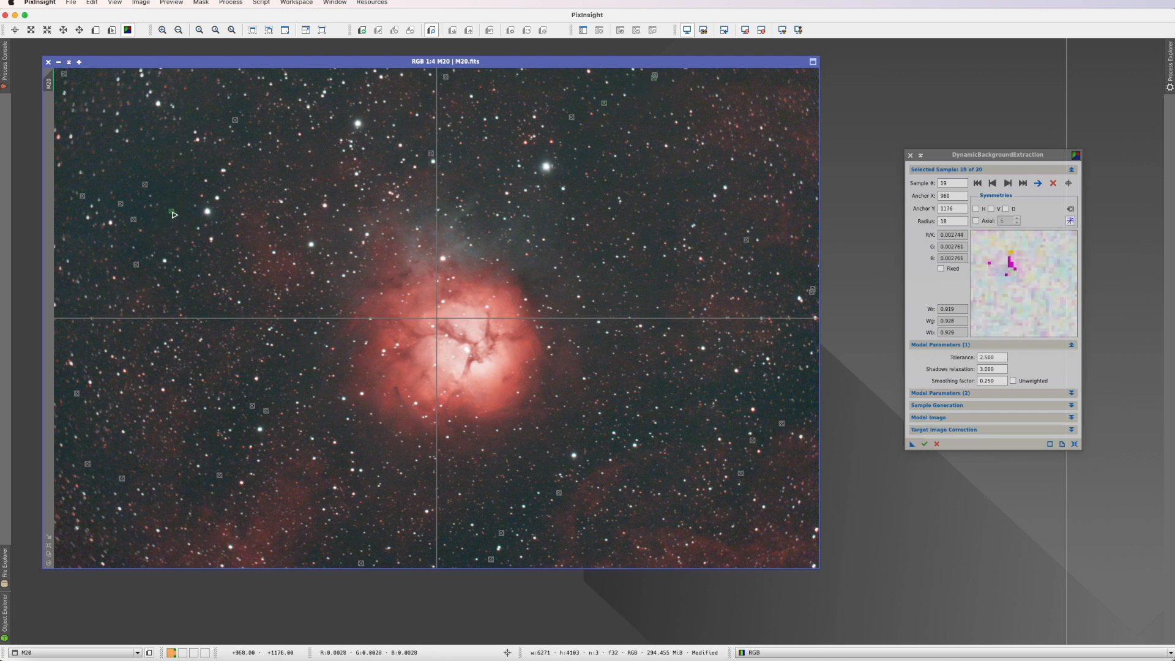
{"action": "left_click", "coordinate": [122, 478]}
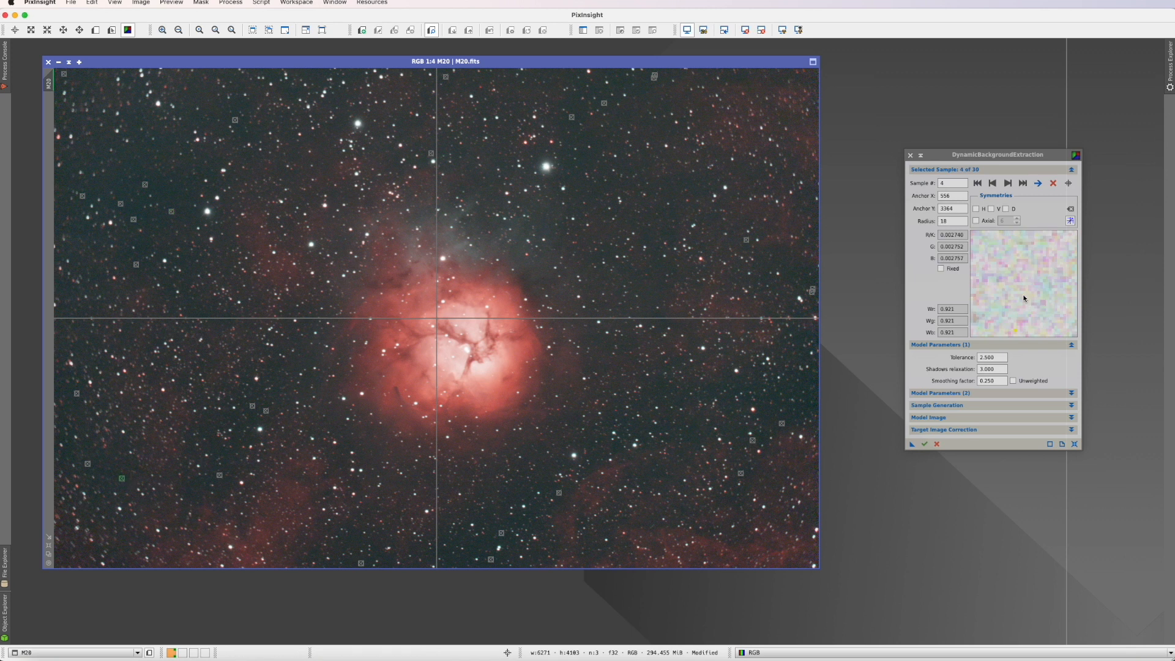
Set the target image correction to Subtraction and run the background extraction
{"action": "left_click", "coordinate": [937, 429]}
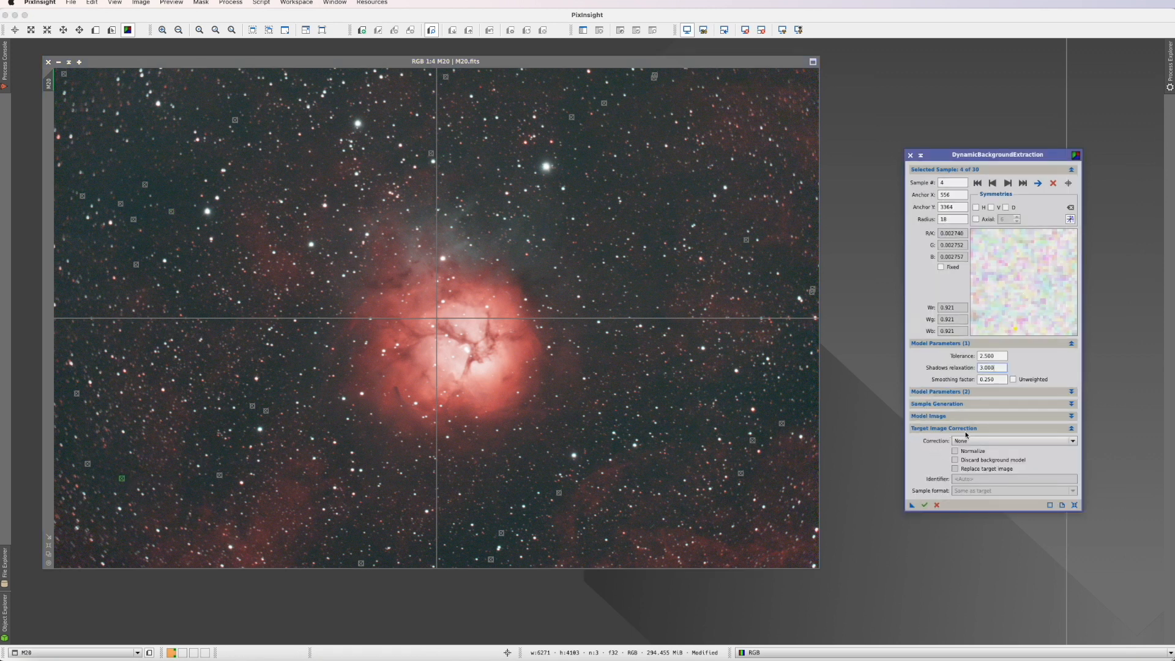
{"action": "left_click", "coordinate": [1073, 442]}
{"action": "left_click", "coordinate": [976, 463]}
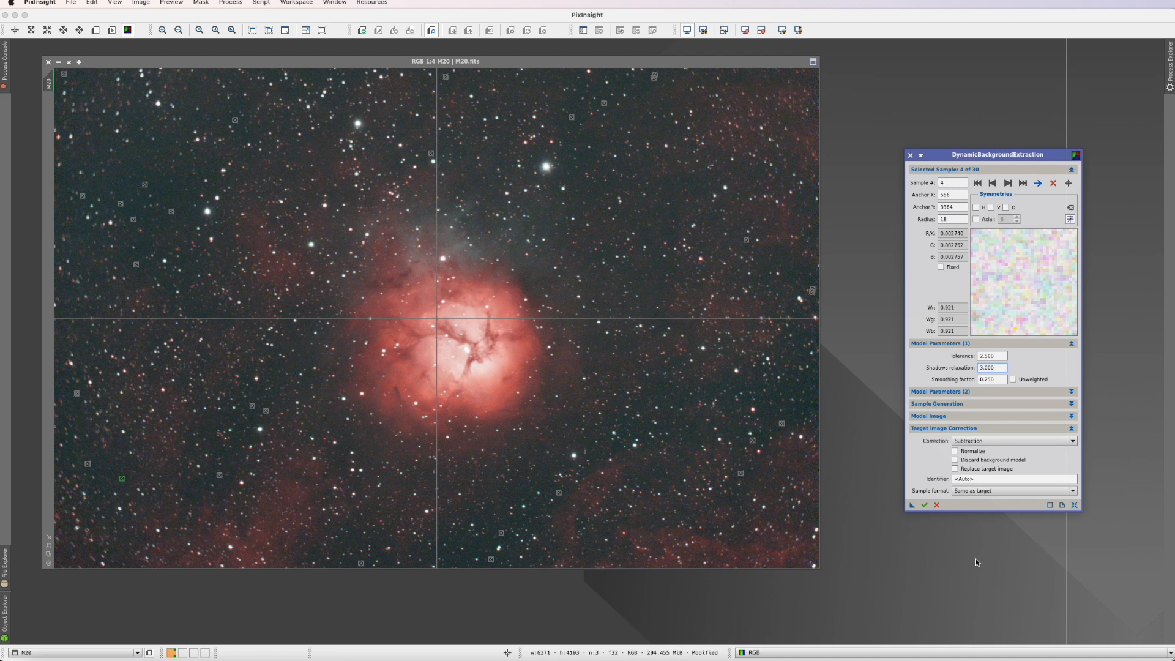
{"action": "left_click", "coordinate": [926, 505]}
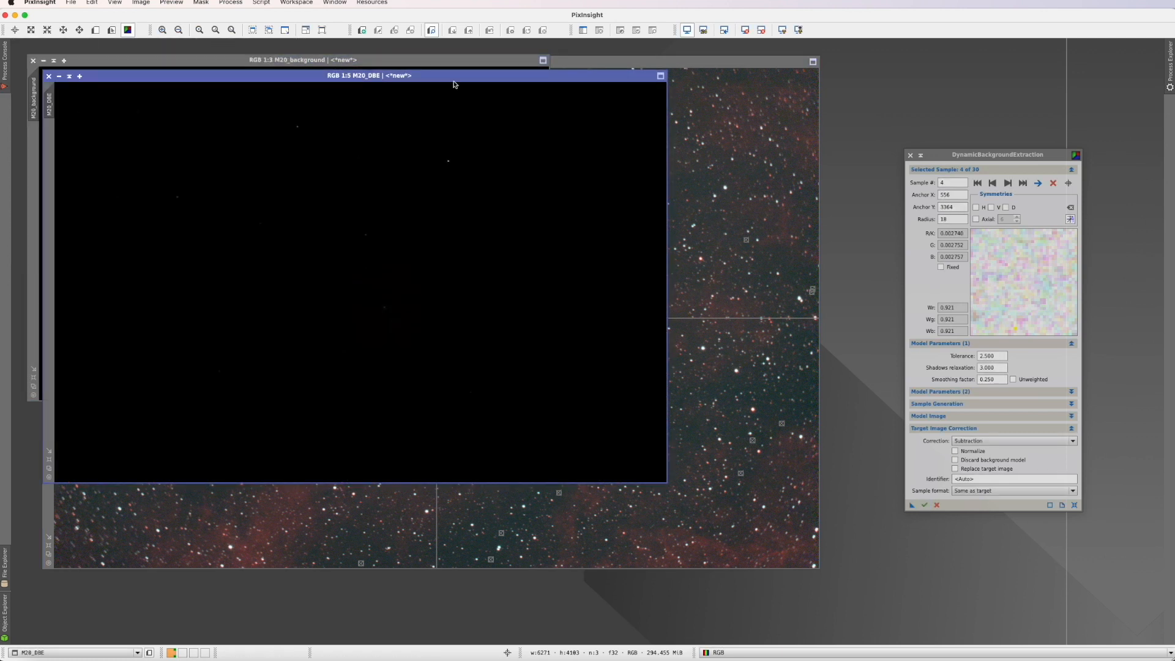
Apply an automatic screen stretch to the M20_DBE and M20_background images and move their windows apart for comparison
{"action": "left_click_drag", "start_coordinate": [451, 82], "coordinate": [819, 232]}
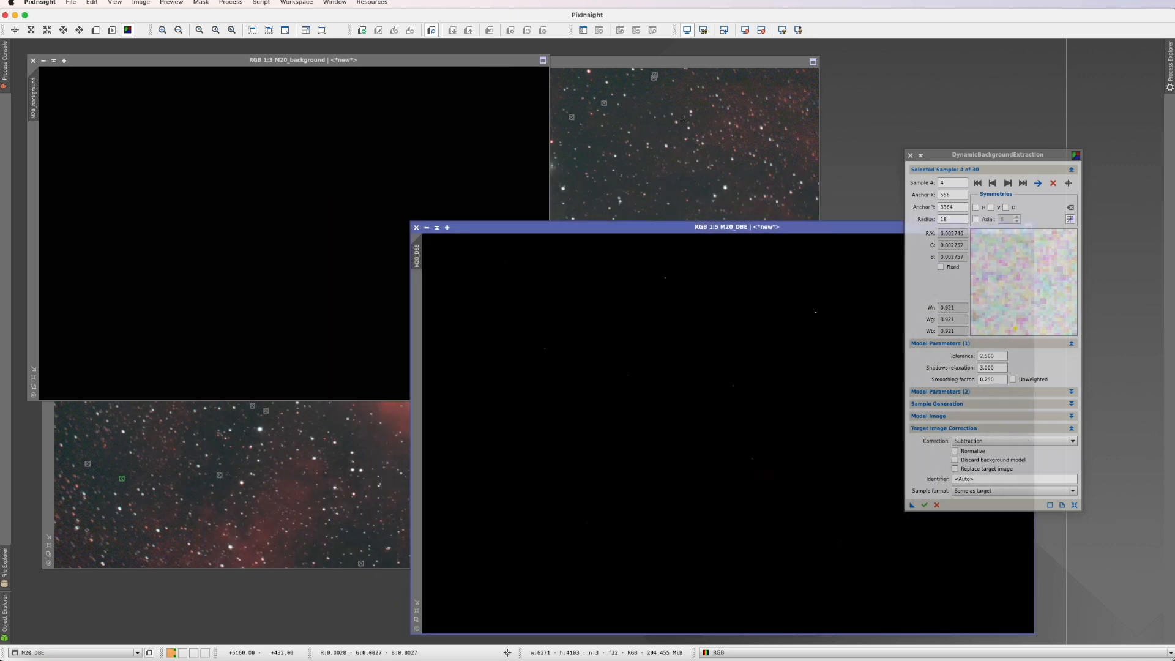
{"action": "left_click", "coordinate": [783, 32]}
{"action": "left_click", "coordinate": [507, 55]}
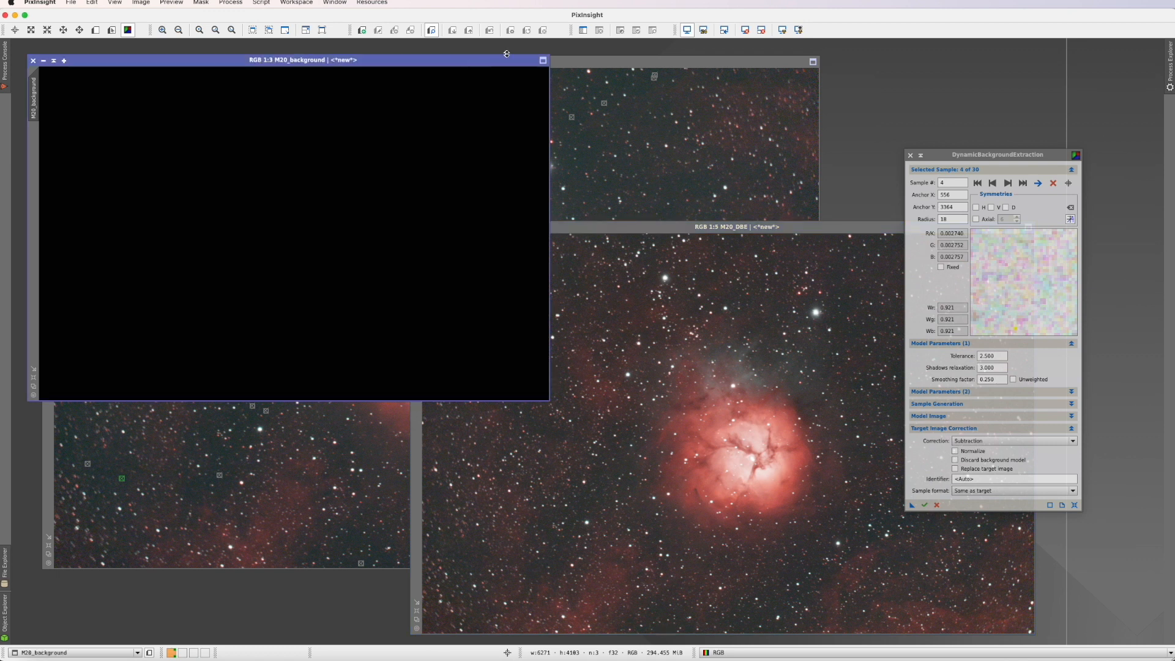
{"action": "left_click", "coordinate": [783, 31]}
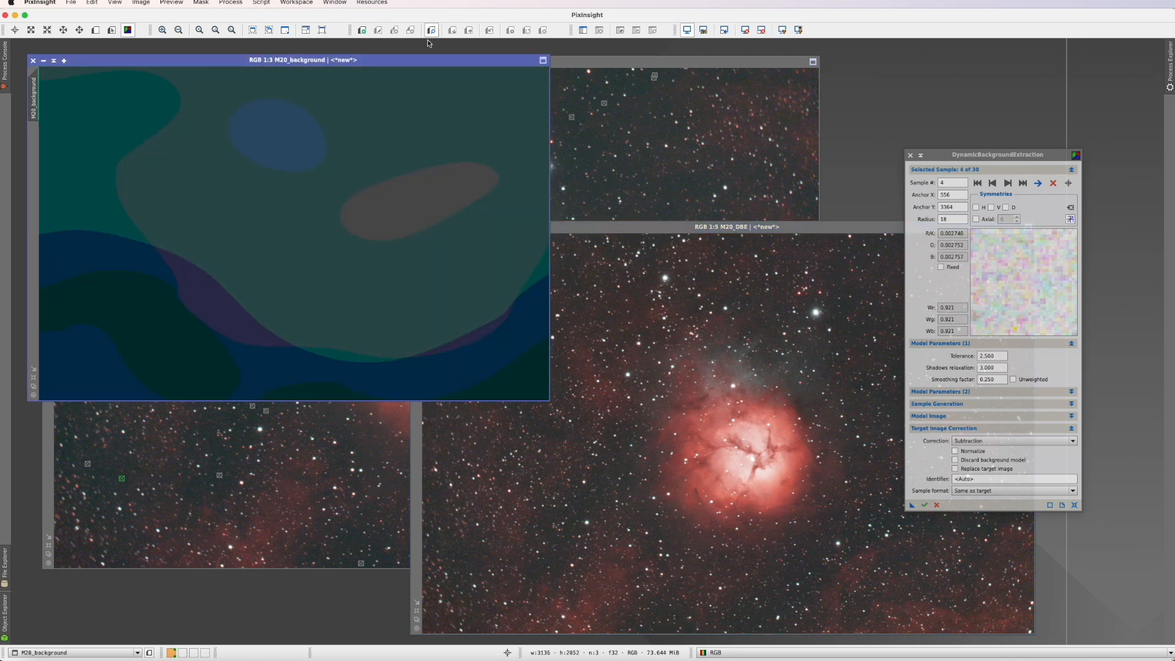
{"action": "left_click_drag", "start_coordinate": [448, 61], "coordinate": [621, 128]}
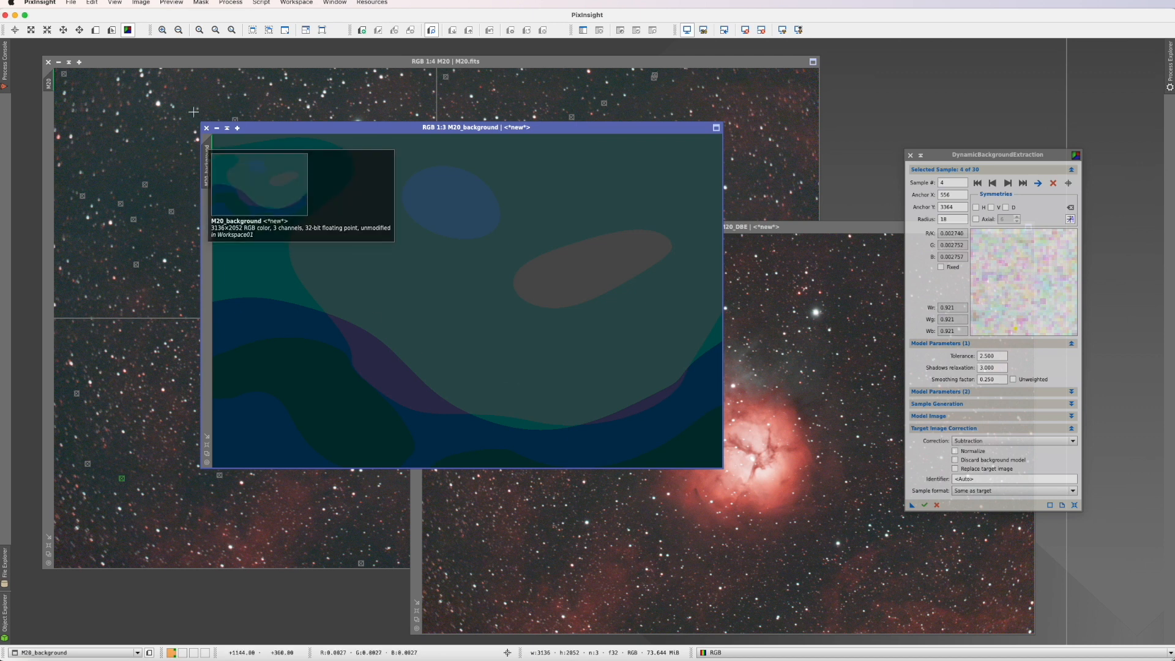
Close the M20_background model and the original M20 image, then reposition the remaining M20_DBE window in the workspace
{"action": "left_click", "coordinate": [207, 128]}
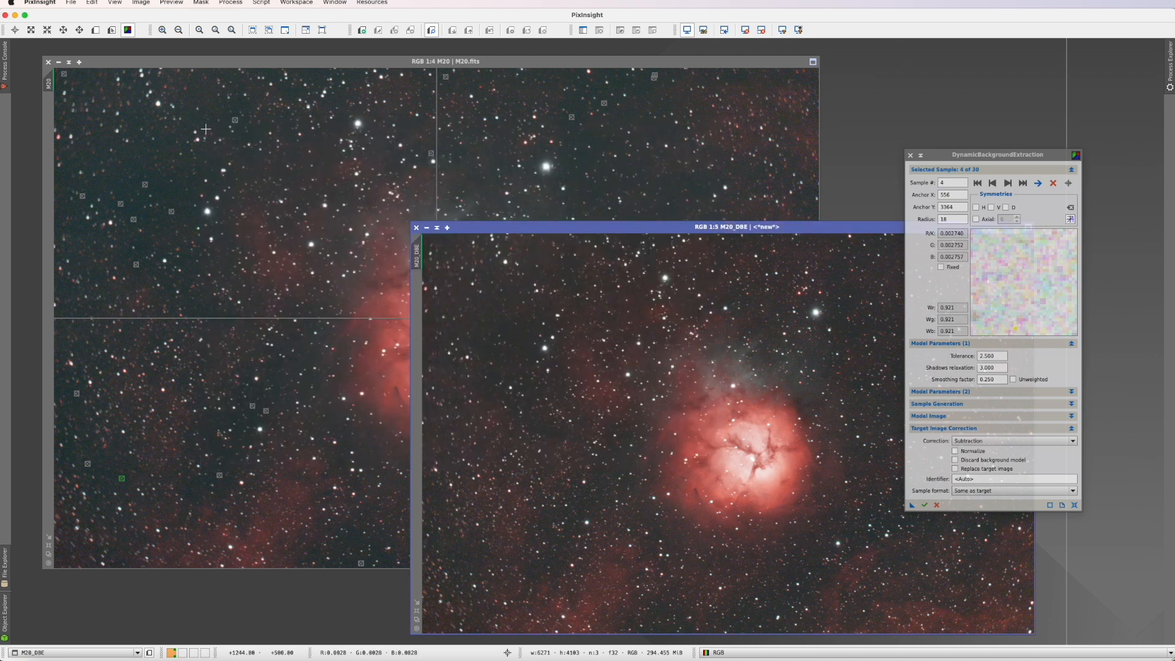
{"action": "left_click", "coordinate": [49, 63]}
{"action": "left_click", "coordinate": [644, 363]}
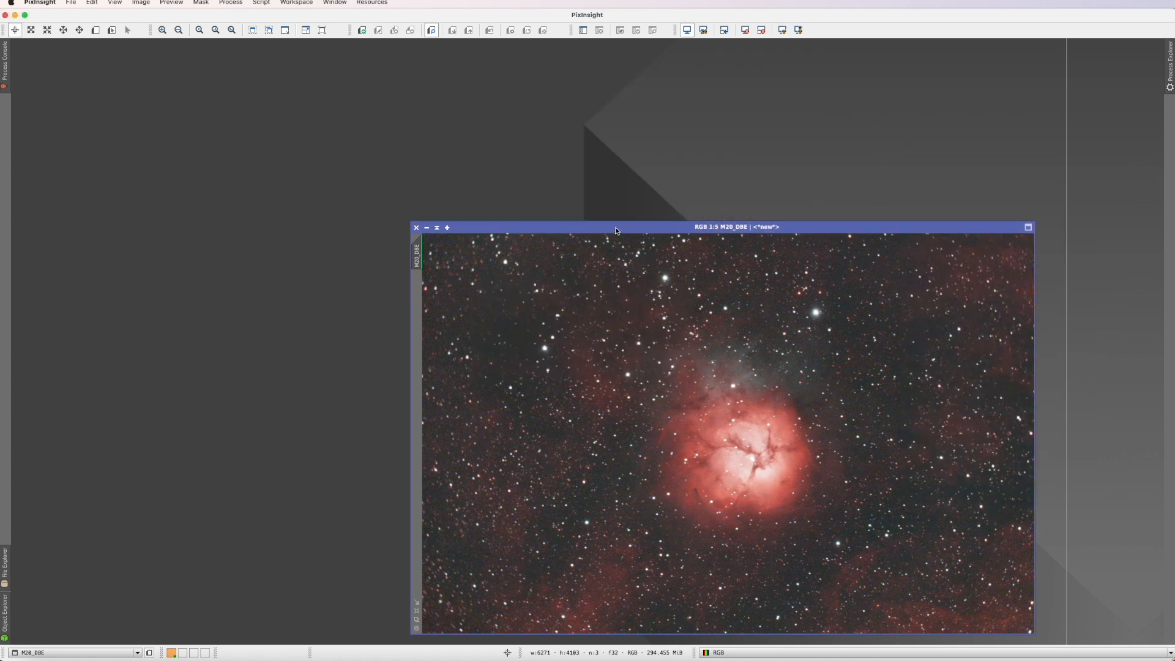
{"action": "left_click_drag", "start_coordinate": [616, 227], "coordinate": [581, 200]}
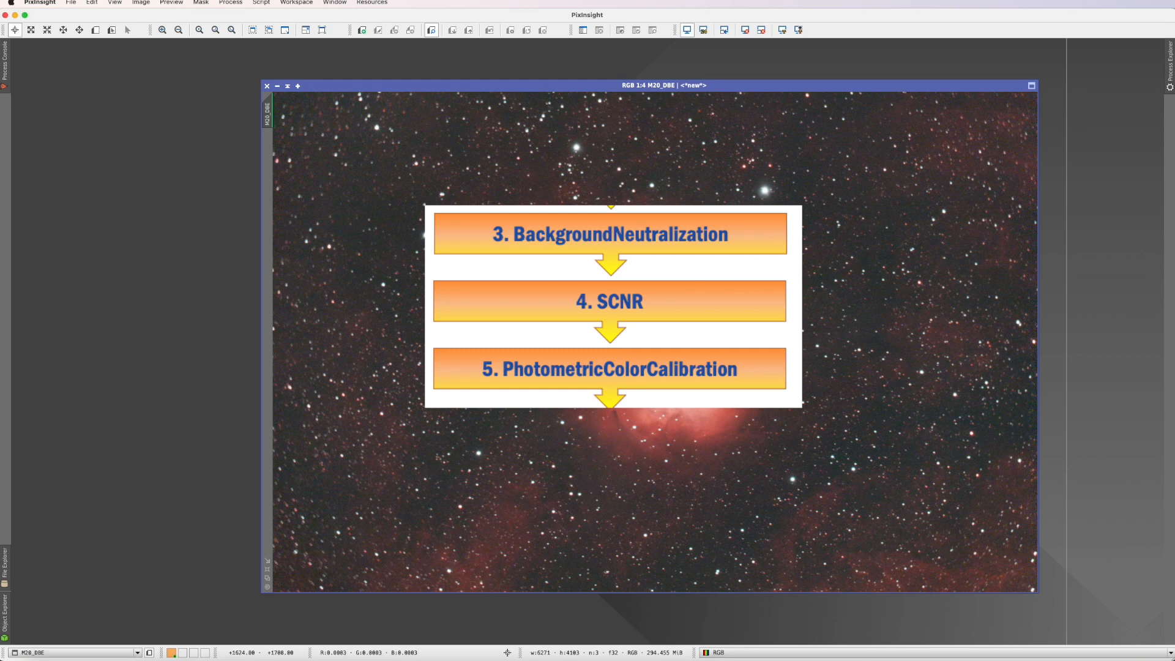
Apply BackgroundNeutralization to the M20_DBE image
{"action": "left_click", "coordinate": [221, 2]}
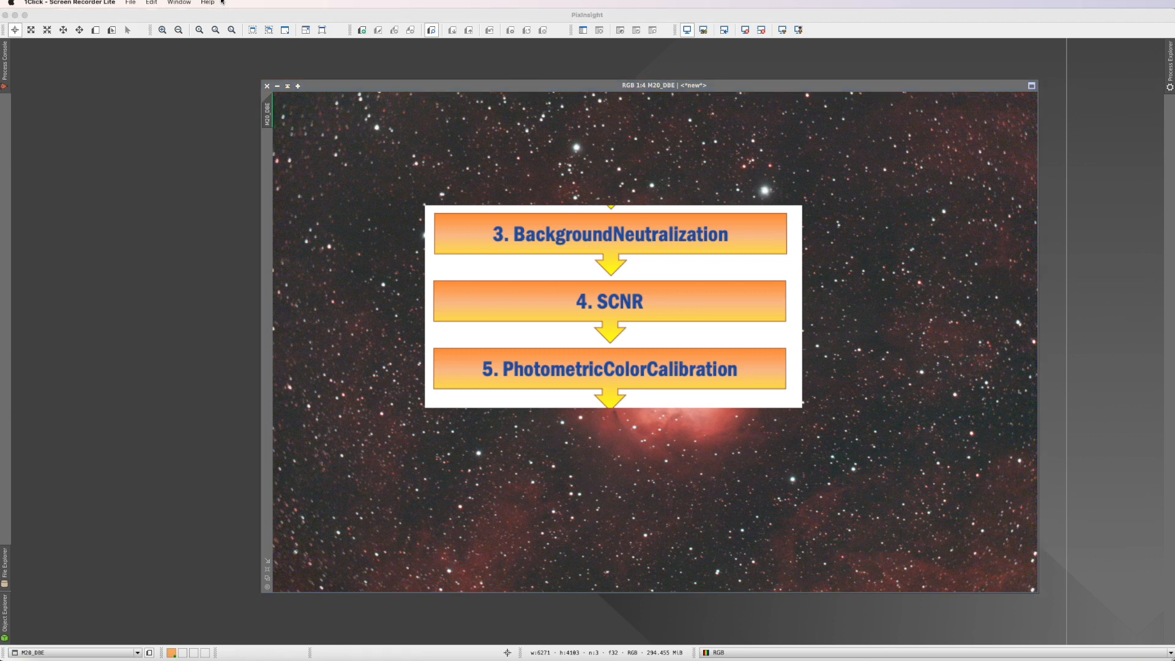
{"action": "left_click", "coordinate": [221, 2]}
{"action": "left_click", "coordinate": [368, 146]}
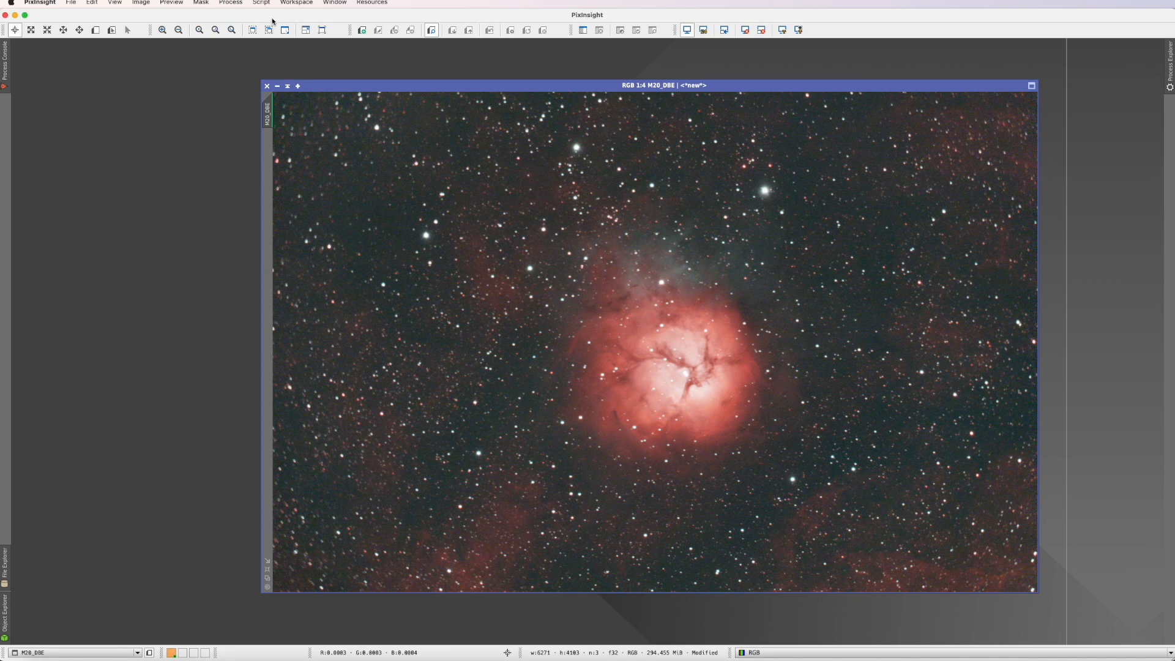
Start PhotometricColorCalibration and fetch the coordinates of the object M20 with the online coordinate search
{"action": "left_click", "coordinate": [226, 3]}
{"action": "mouse_move", "coordinate": [236, 17]}
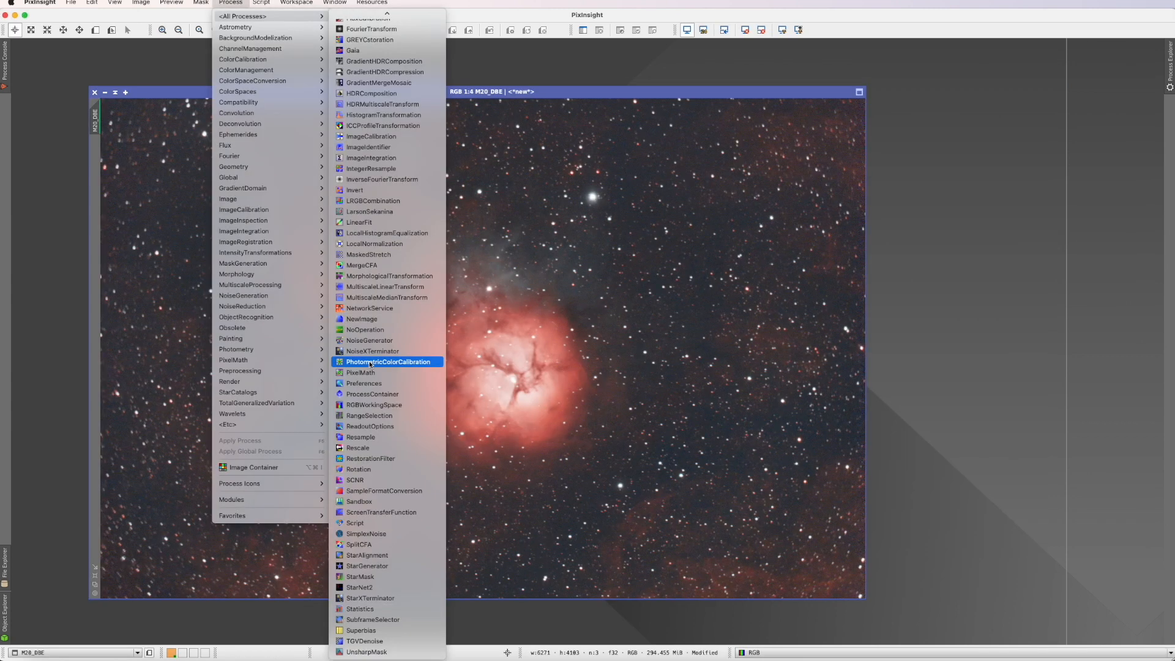
{"action": "left_click", "coordinate": [370, 361]}
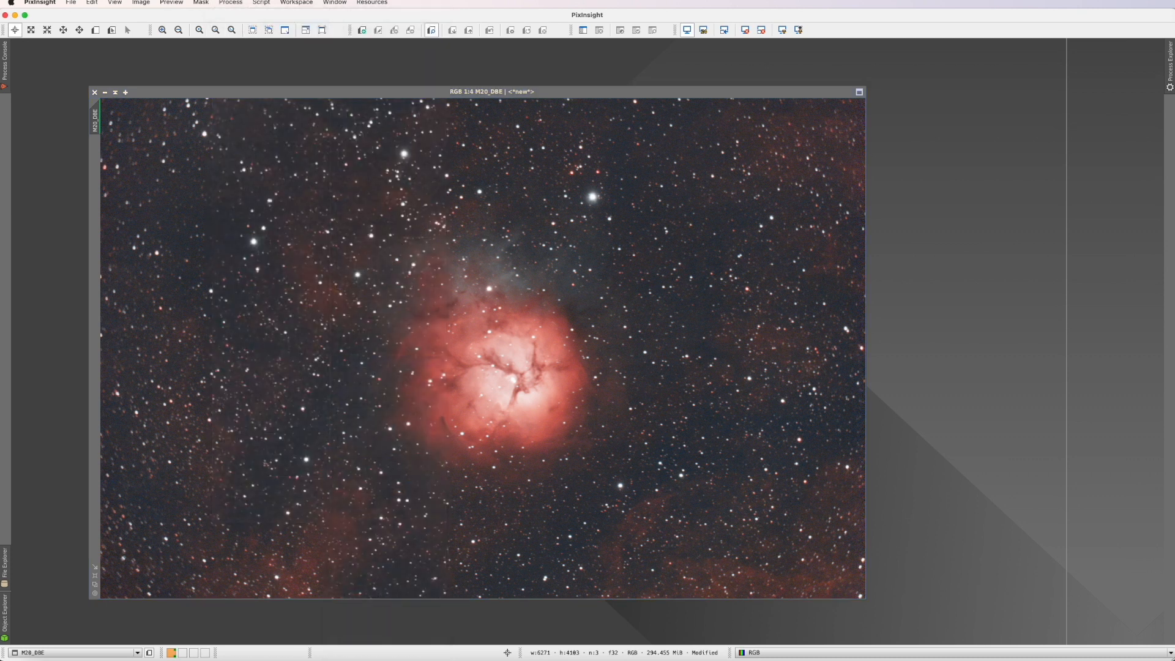
{"action": "left_click_drag", "start_coordinate": [1174, 122], "coordinate": [934, 115]}
{"action": "left_click", "coordinate": [1045, 254]}
{"action": "left_click_drag", "start_coordinate": [586, 234], "coordinate": [703, 244]}
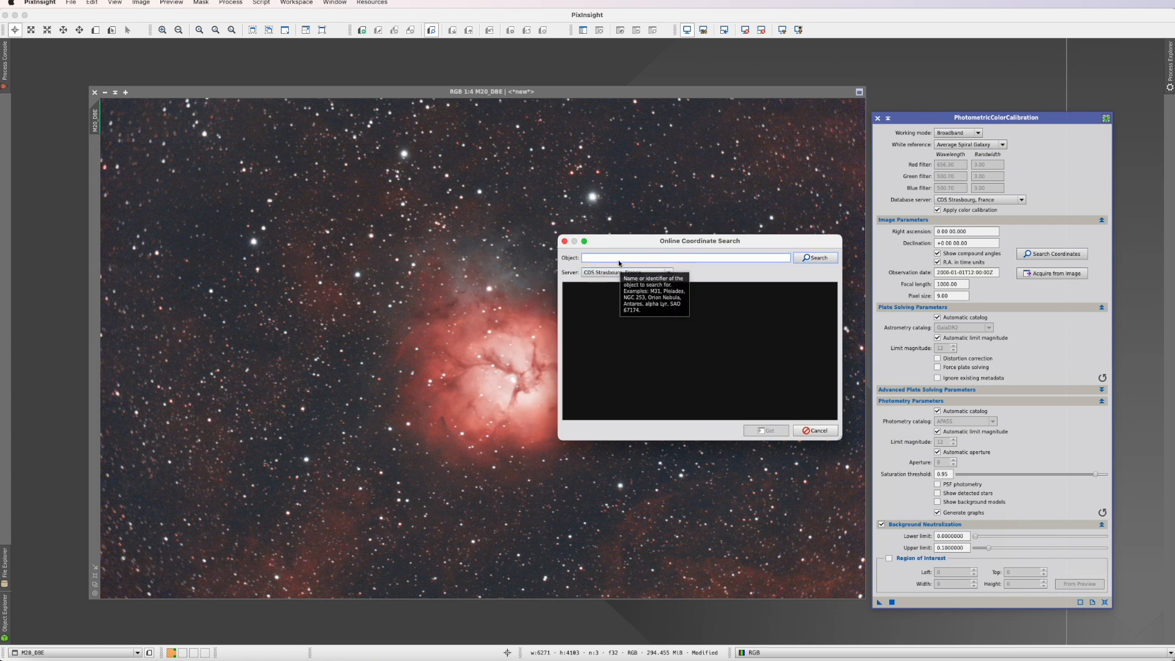
{"action": "type", "text": "M20"}
{"action": "key", "text": "Return"}
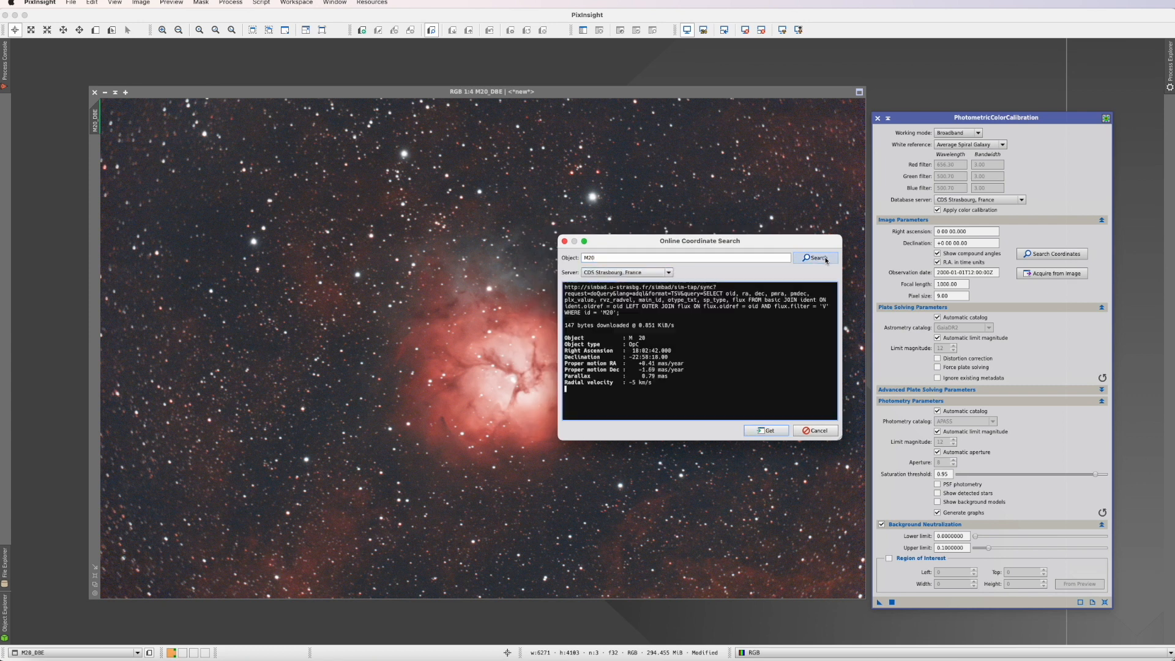
{"action": "left_click", "coordinate": [765, 431]}
Set the pixel size to 3.76, focal length to 1360 and observation date to 2000-07-01, and run the color calibration on M20_DBE
{"action": "left_click_drag", "start_coordinate": [953, 296], "coordinate": [880, 296]}
{"action": "type", "text": "3.76"}
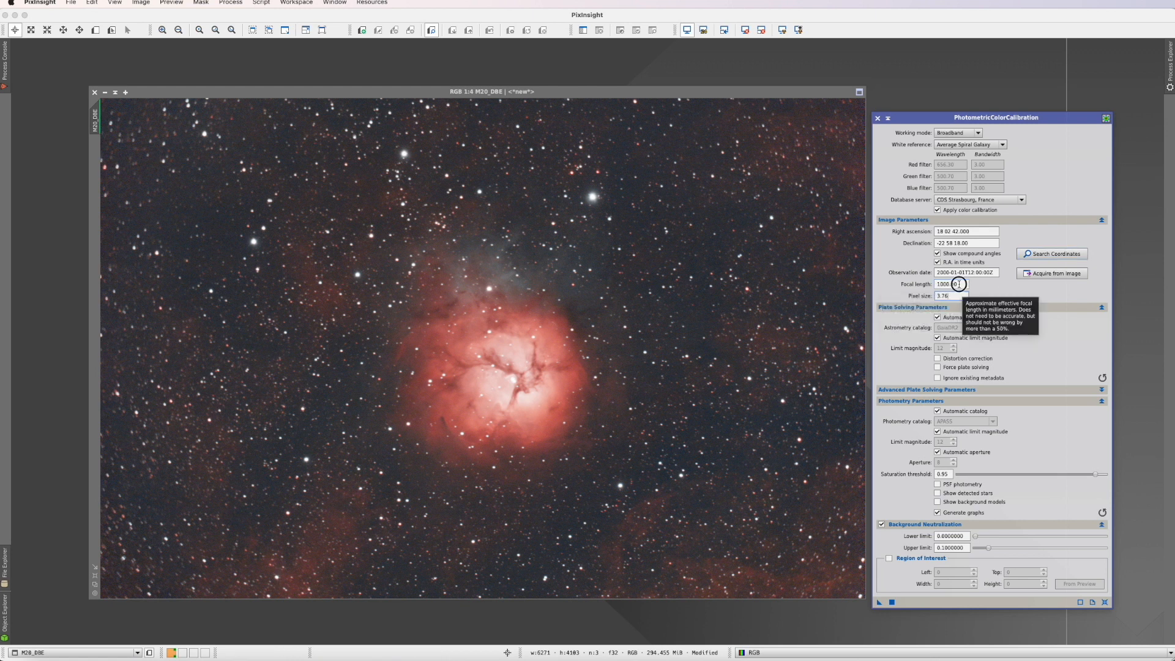
{"action": "double_click", "coordinate": [959, 284]}
{"action": "type", "text": "1360"}
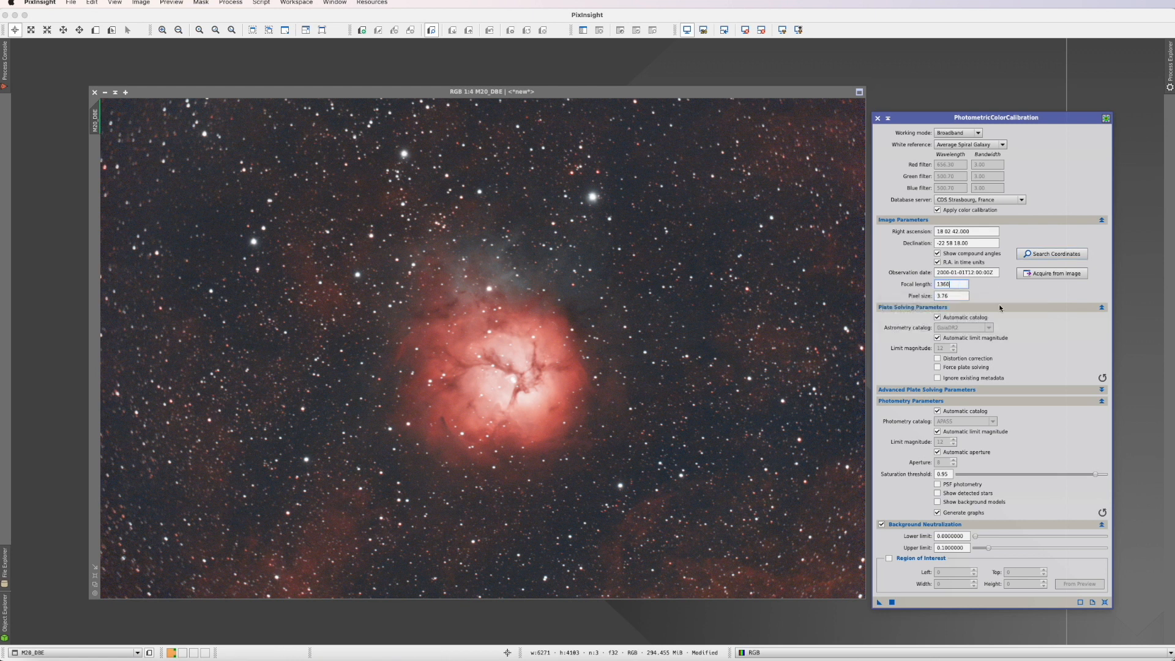
{"action": "left_click", "coordinate": [958, 274]}
{"action": "left_click", "coordinate": [892, 603]}
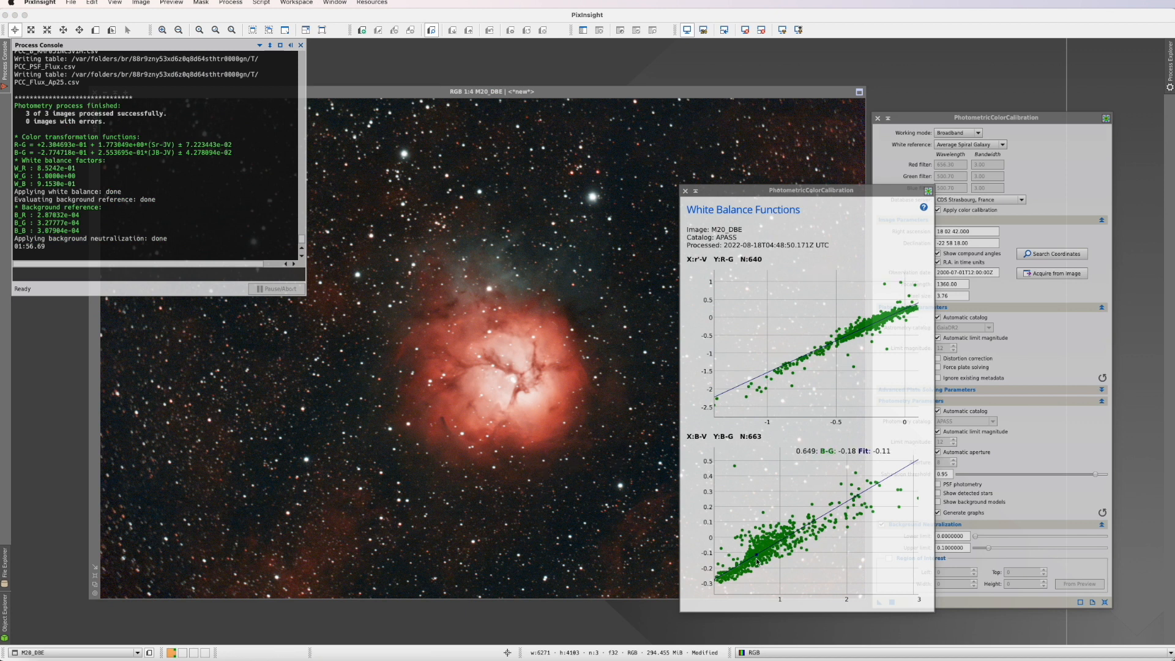
Close the white balance graphs and PhotometricColorCalibration, and move the M20_DBE window slightly toward the middle of the workspace
{"action": "left_click", "coordinate": [688, 193]}
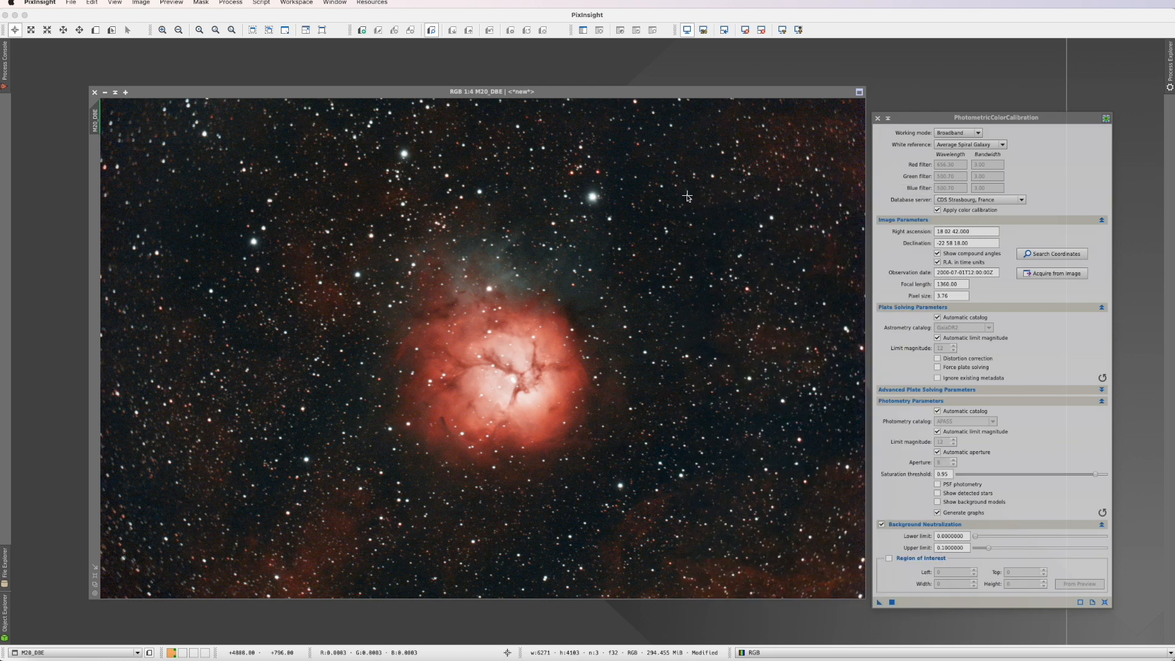
{"action": "left_click", "coordinate": [878, 118]}
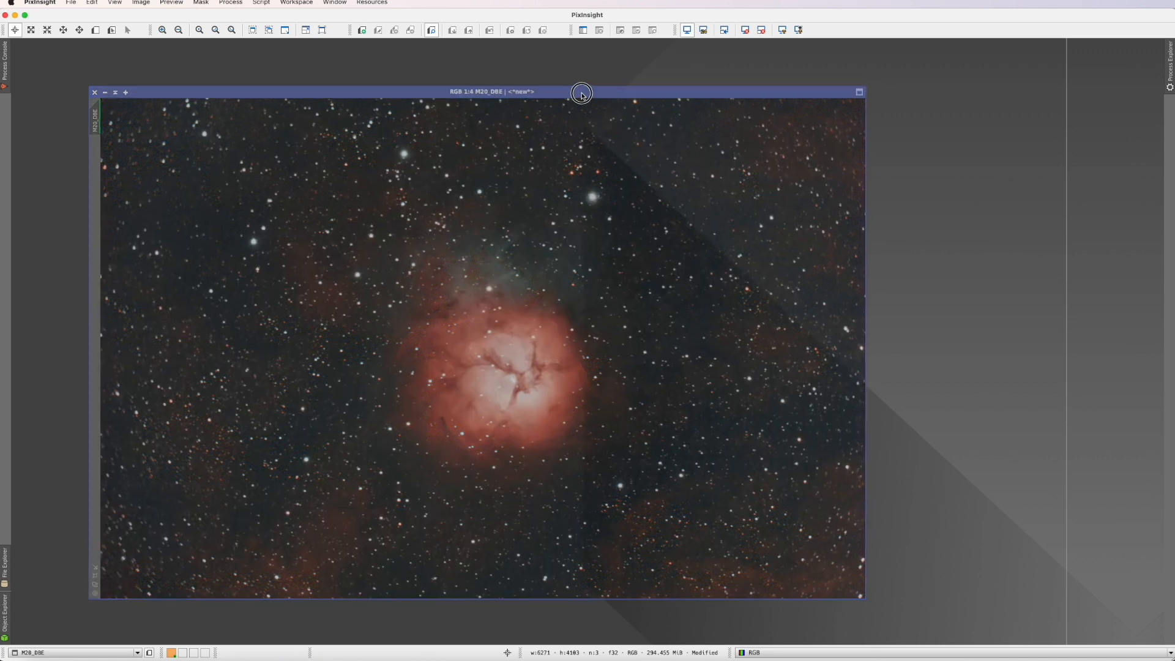
{"action": "left_click_drag", "start_coordinate": [582, 91], "coordinate": [619, 83]}
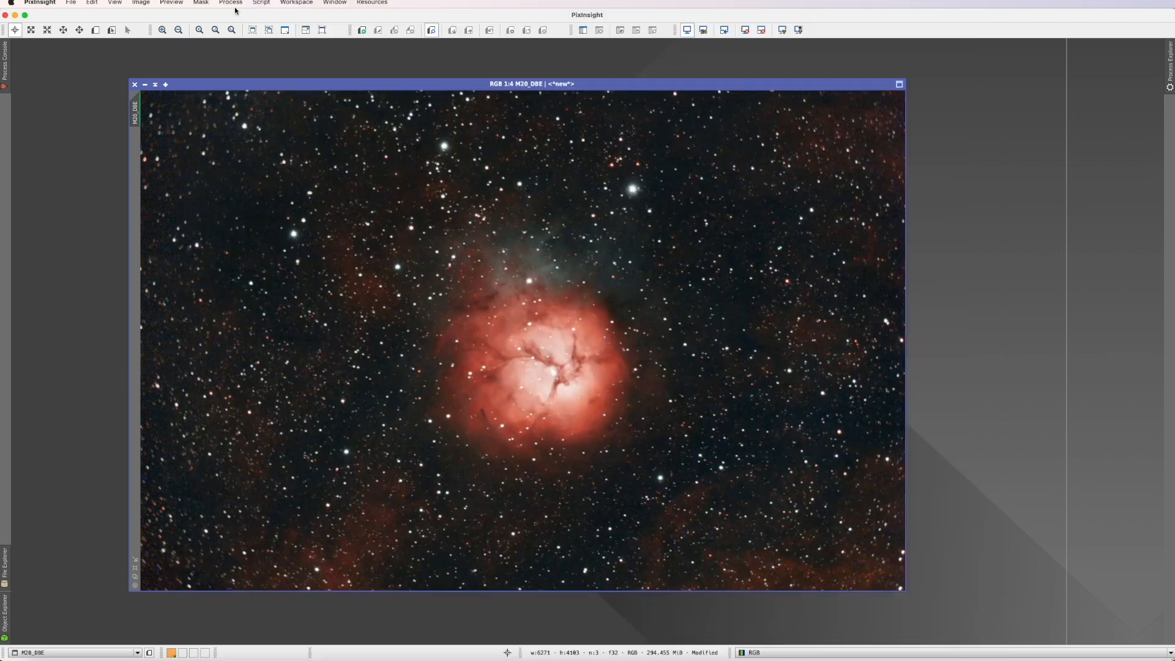
Run EZ Denoise on the M20_DBE image with its default mask settings and reset the image's screen stretch
{"action": "left_click", "coordinate": [267, 3]}
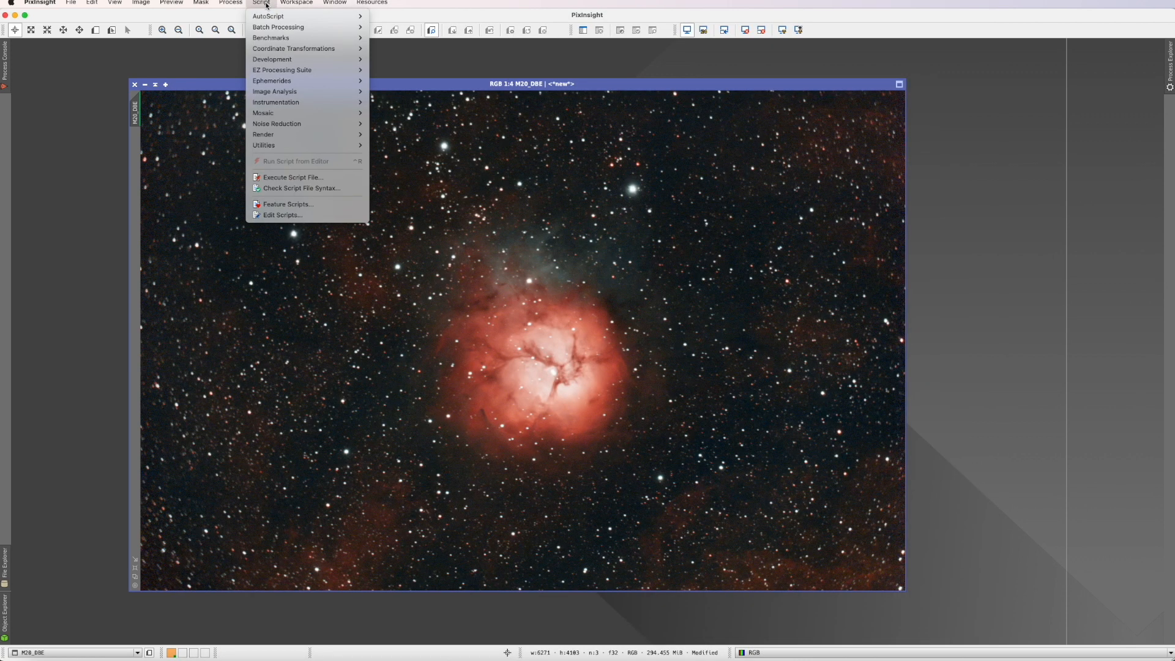
{"action": "mouse_move", "coordinate": [279, 73]}
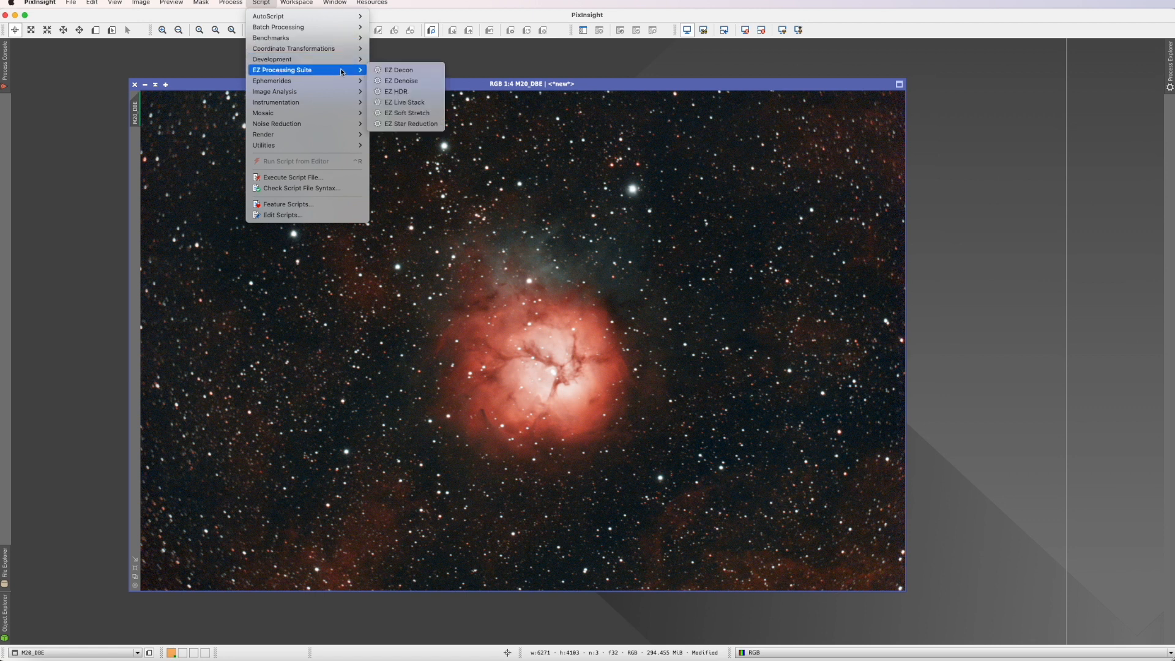
{"action": "left_click", "coordinate": [412, 82]}
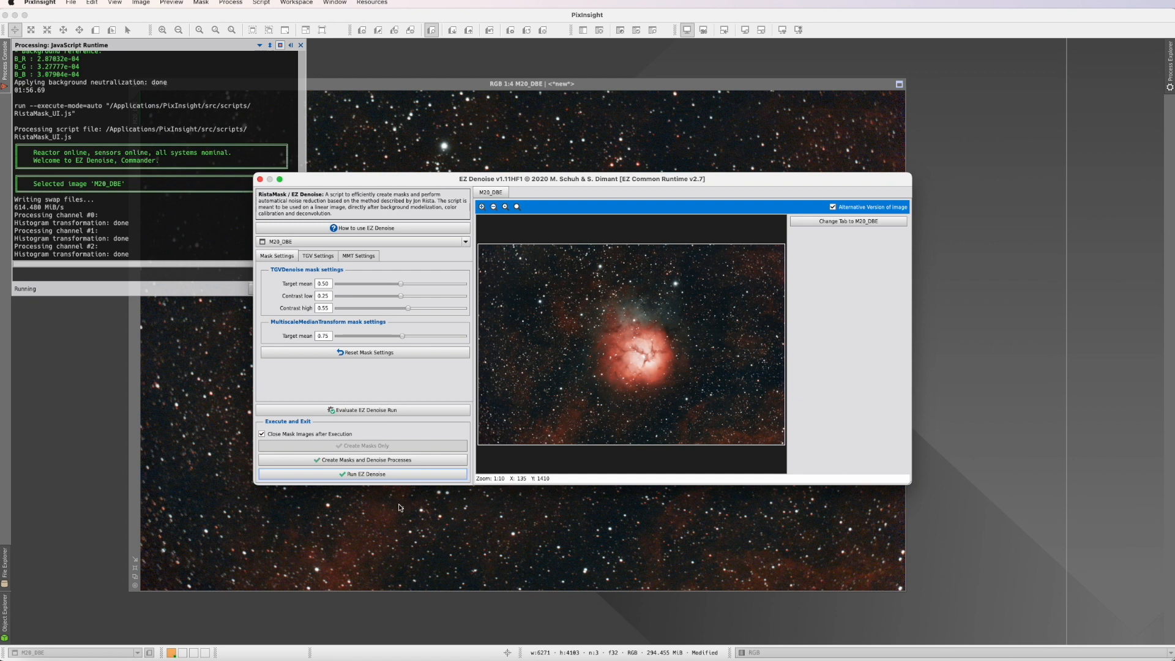
{"action": "left_click", "coordinate": [358, 475]}
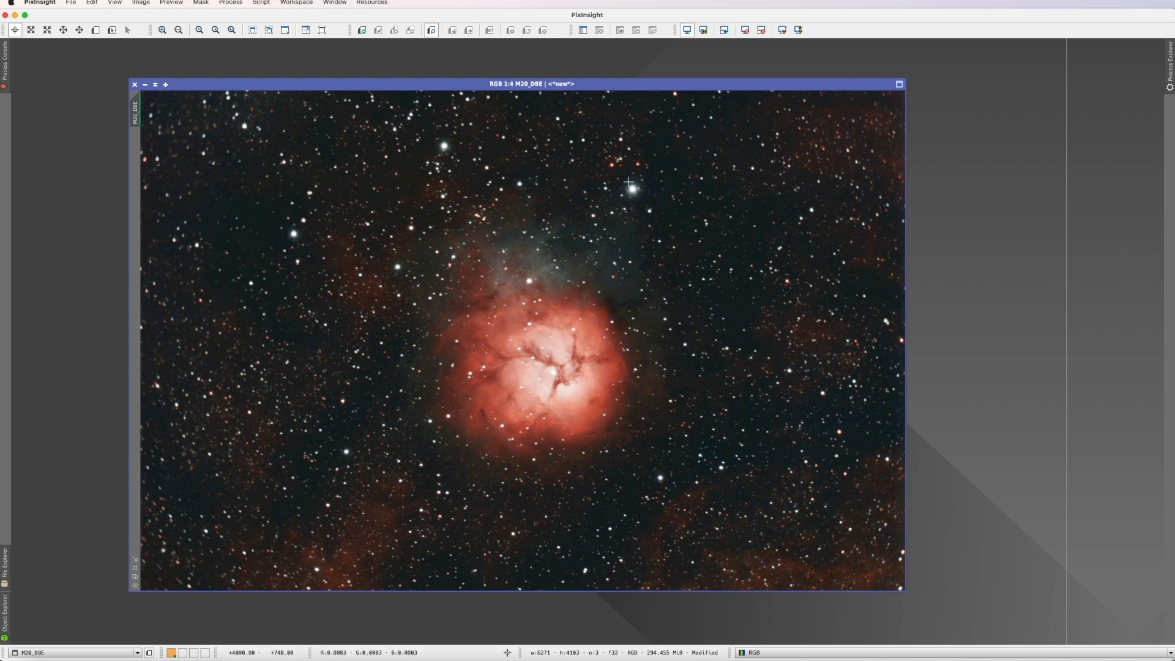
{"action": "left_click", "coordinate": [761, 31]}
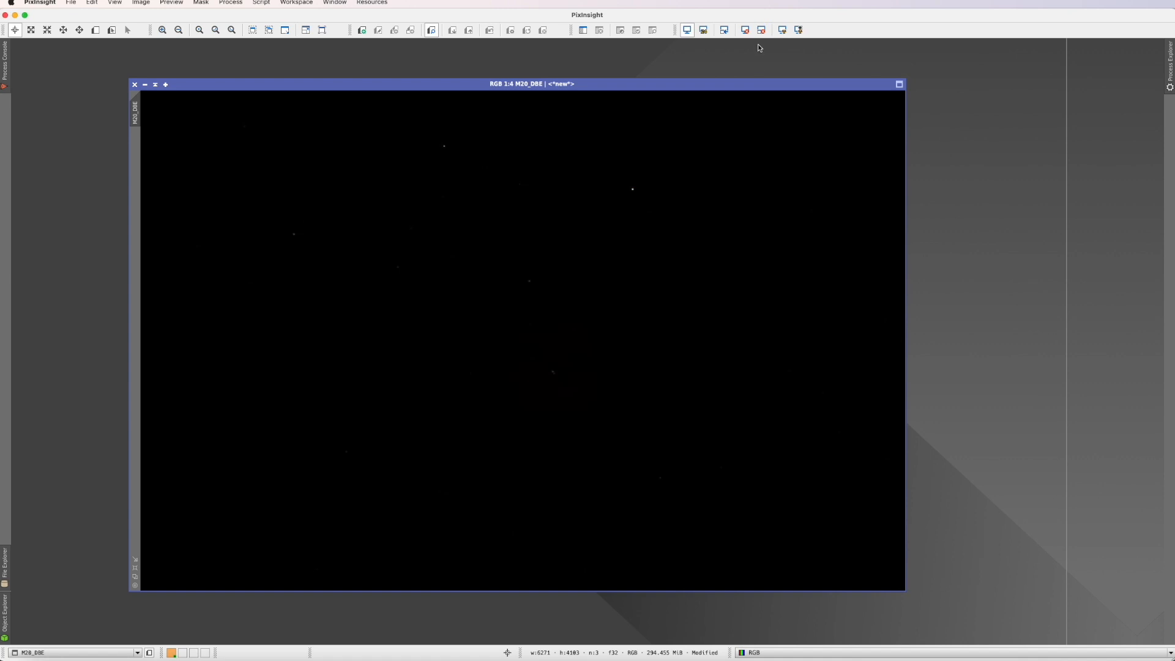
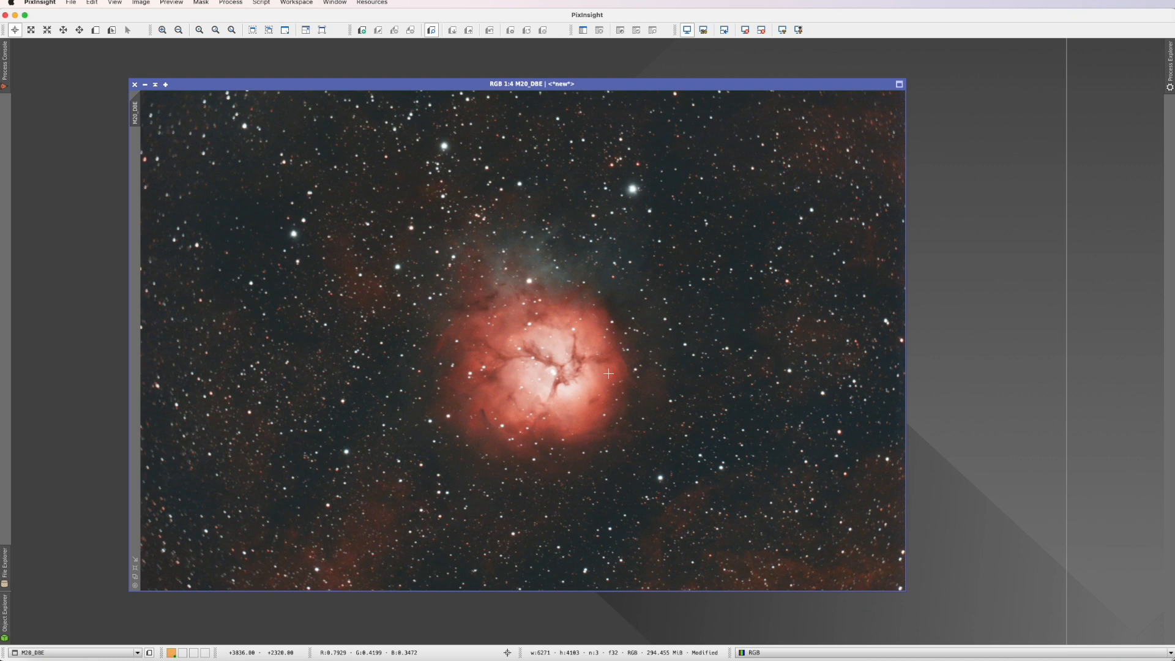
Run EZ HDR on M20_DBE with HDR Blend at 0.40 and HDR Layers at 5
{"action": "left_click", "coordinate": [266, 3]}
{"action": "mouse_move", "coordinate": [297, 72]}
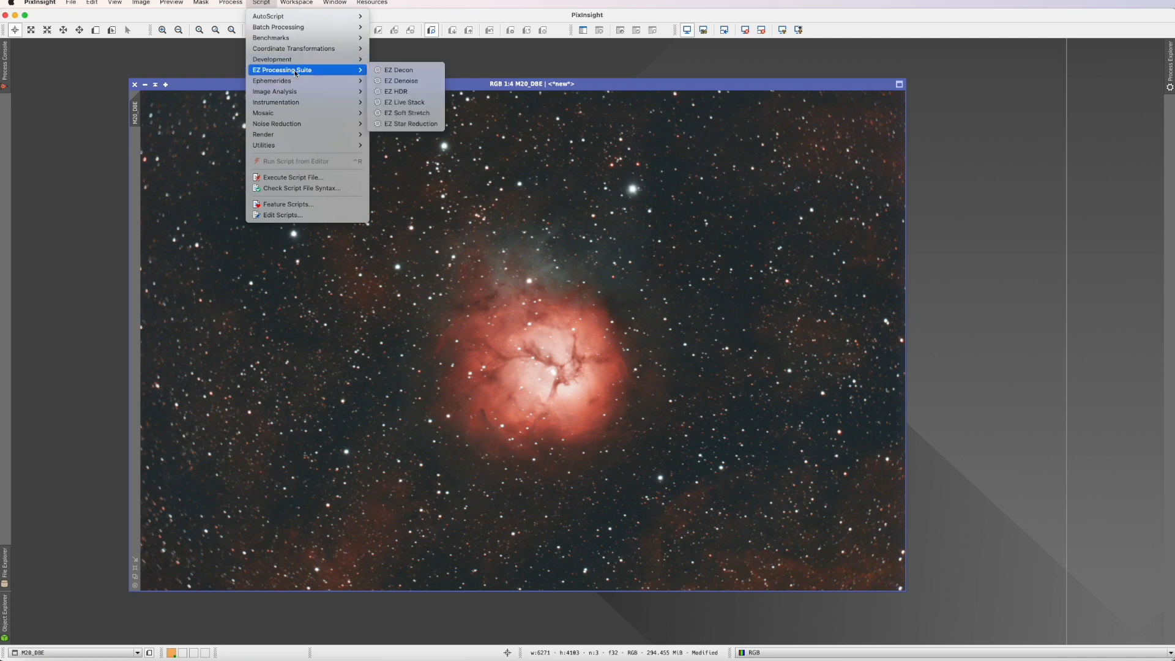
{"action": "left_click", "coordinate": [424, 91]}
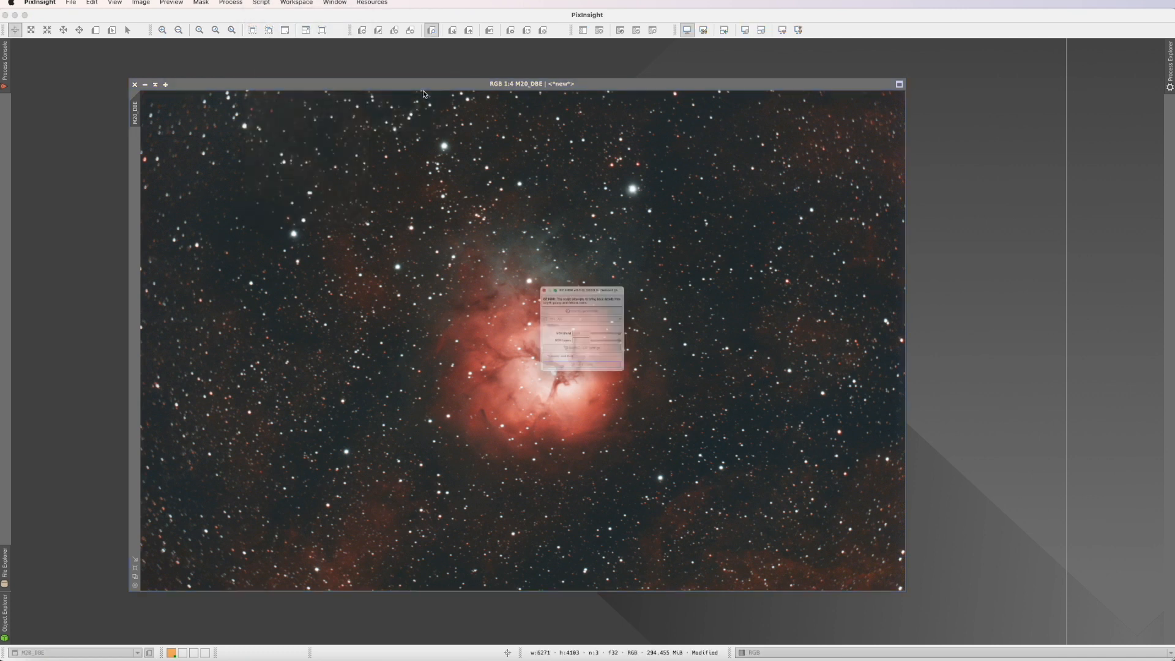
{"action": "left_click_drag", "start_coordinate": [647, 349], "coordinate": [620, 345]}
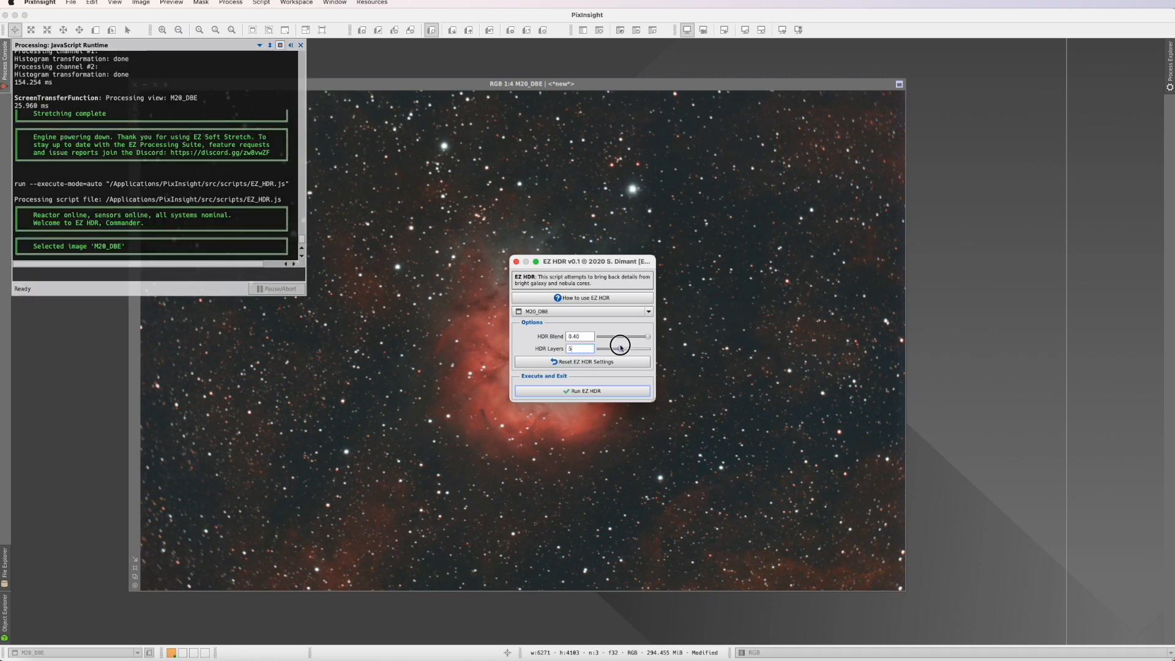
{"action": "left_click", "coordinate": [597, 393]}
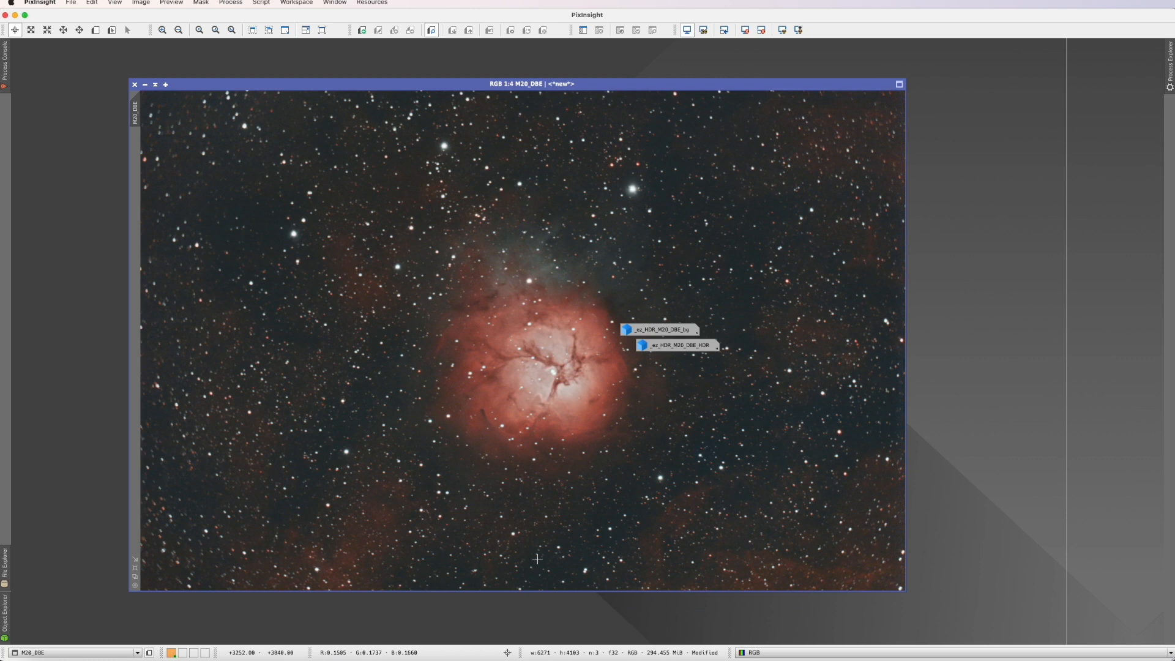
Open the HDR image and background mask left by EZ HDR, and close the _ez_HDR_M20_DBE_bg mask
{"action": "double_click", "coordinate": [689, 349]}
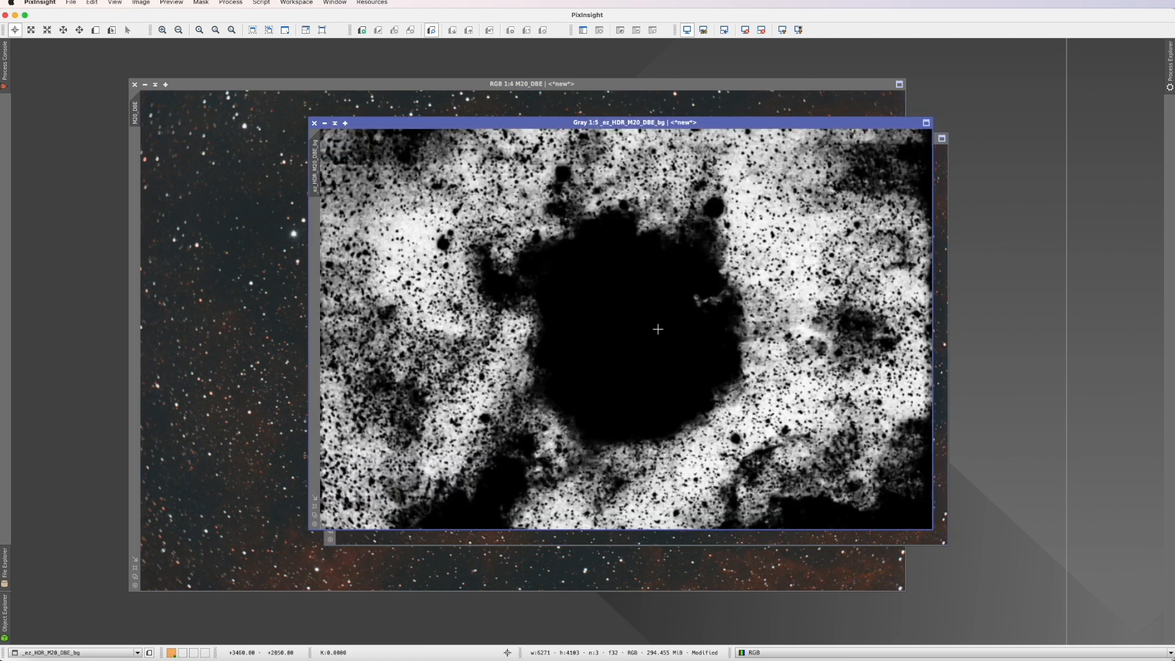
{"action": "double_click", "coordinate": [658, 330]}
{"action": "left_click", "coordinate": [314, 123]}
{"action": "left_click", "coordinate": [617, 361]}
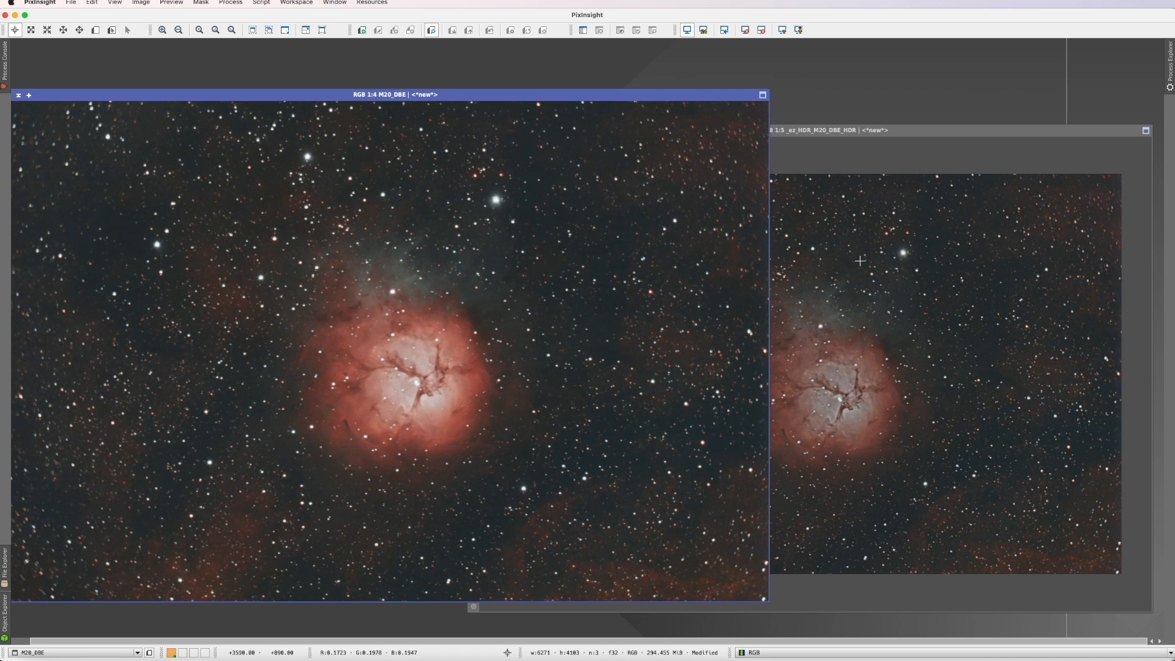
Compare the _ez_HDR_M20_DBE_HDR image side by side with M20_DBE, and close the HDR image
{"action": "left_click_drag", "start_coordinate": [856, 129], "coordinate": [869, 65]}
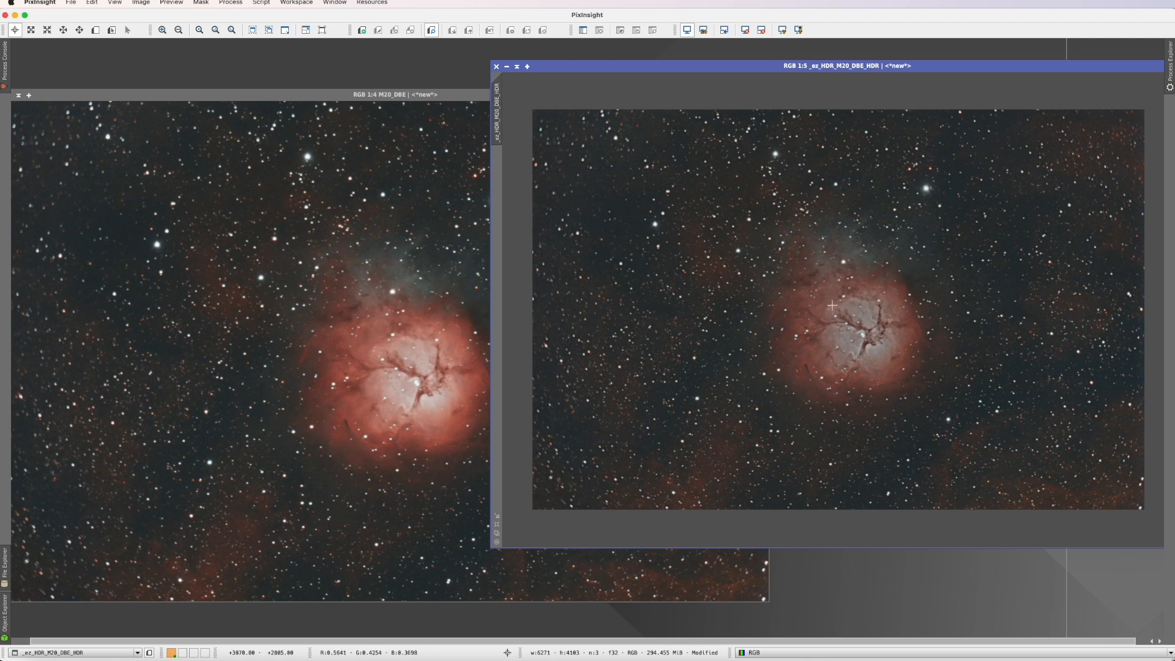
{"action": "left_click_drag", "start_coordinate": [726, 70], "coordinate": [674, 88]}
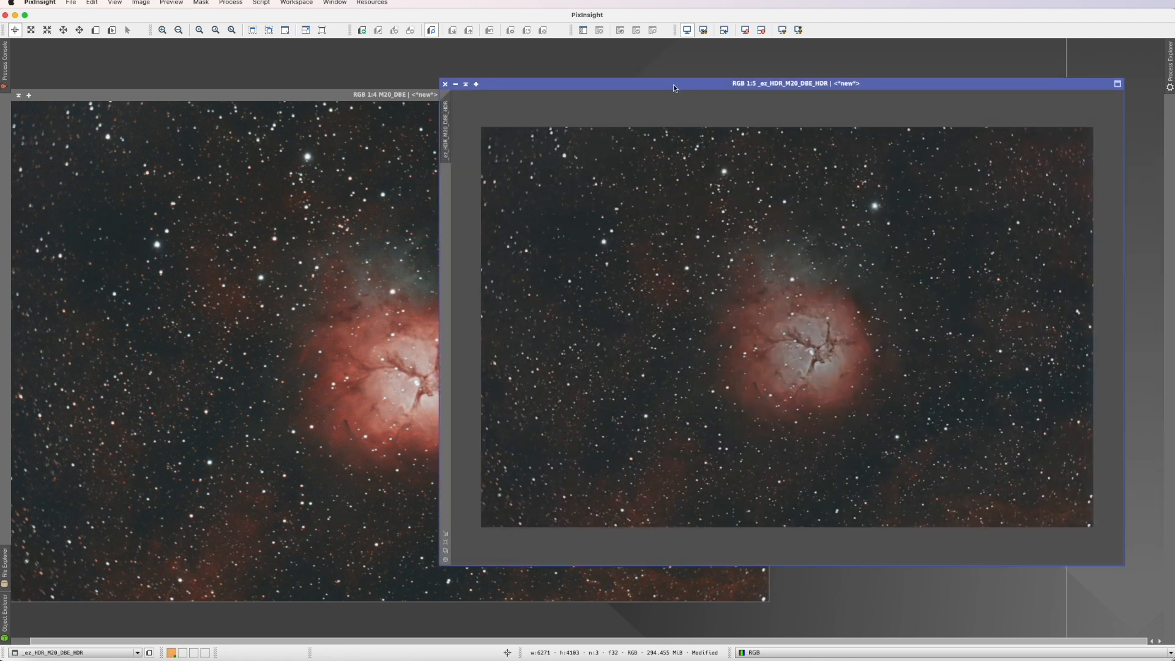
{"action": "left_click", "coordinate": [445, 84]}
{"action": "left_click", "coordinate": [624, 361]}
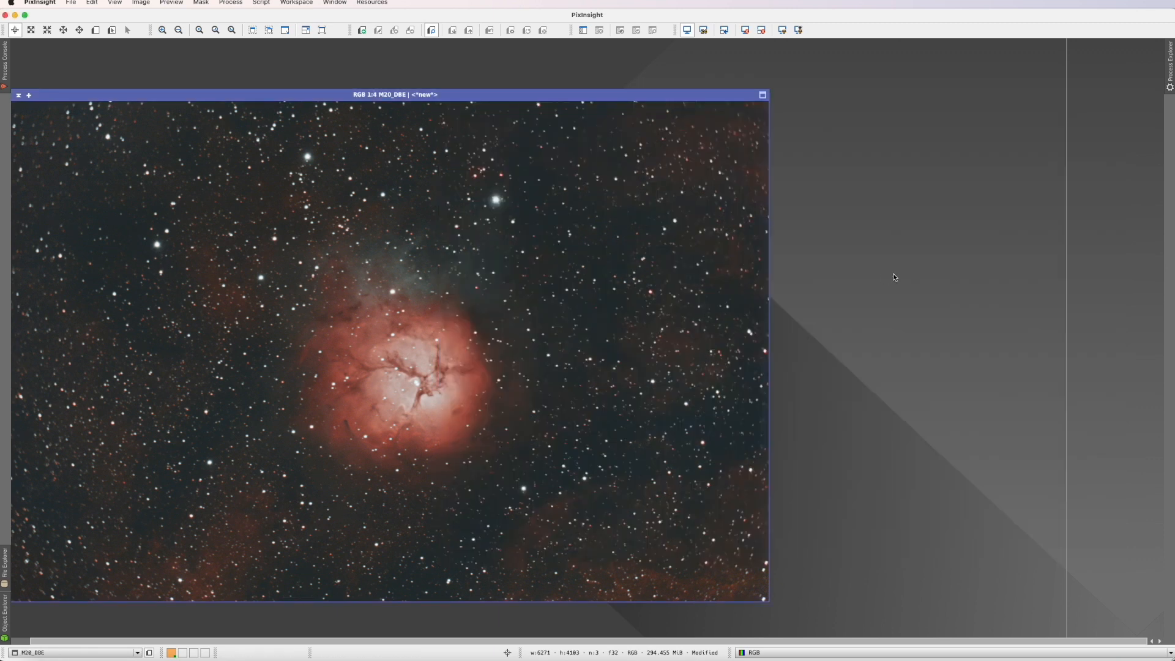
{"action": "left_click_drag", "start_coordinate": [576, 93], "coordinate": [730, 79]}
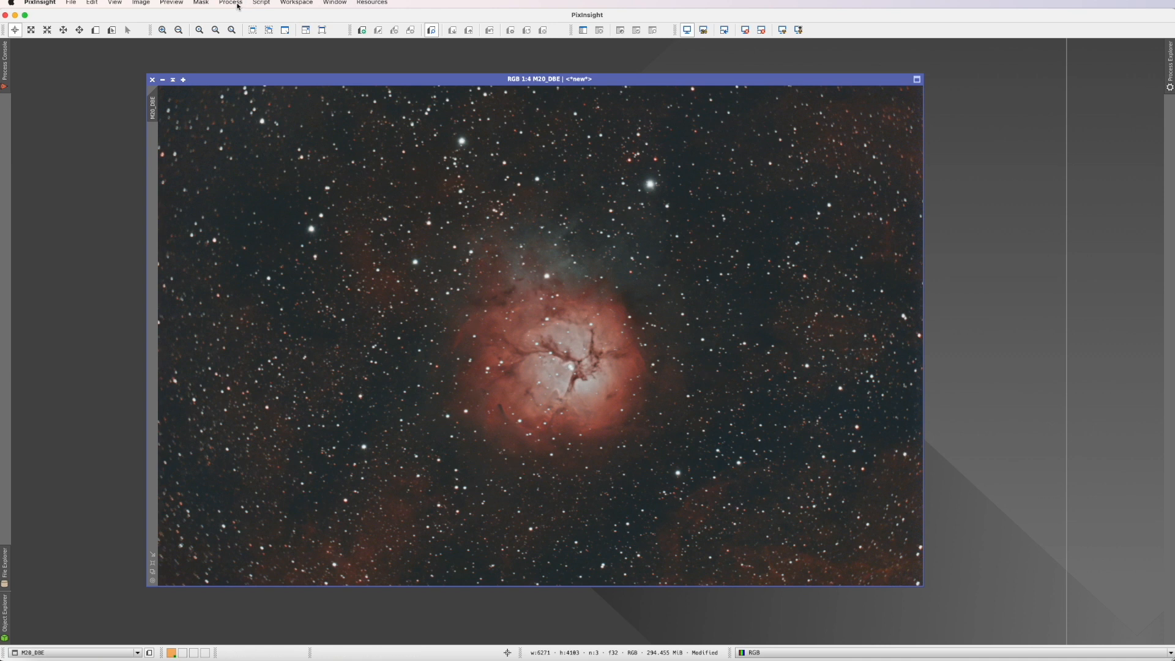
Run EZ Star Reduction on M20_DBE with Morphological Selection mode and 7 iterations
{"action": "left_click", "coordinate": [261, 2]}
{"action": "mouse_move", "coordinate": [286, 71]}
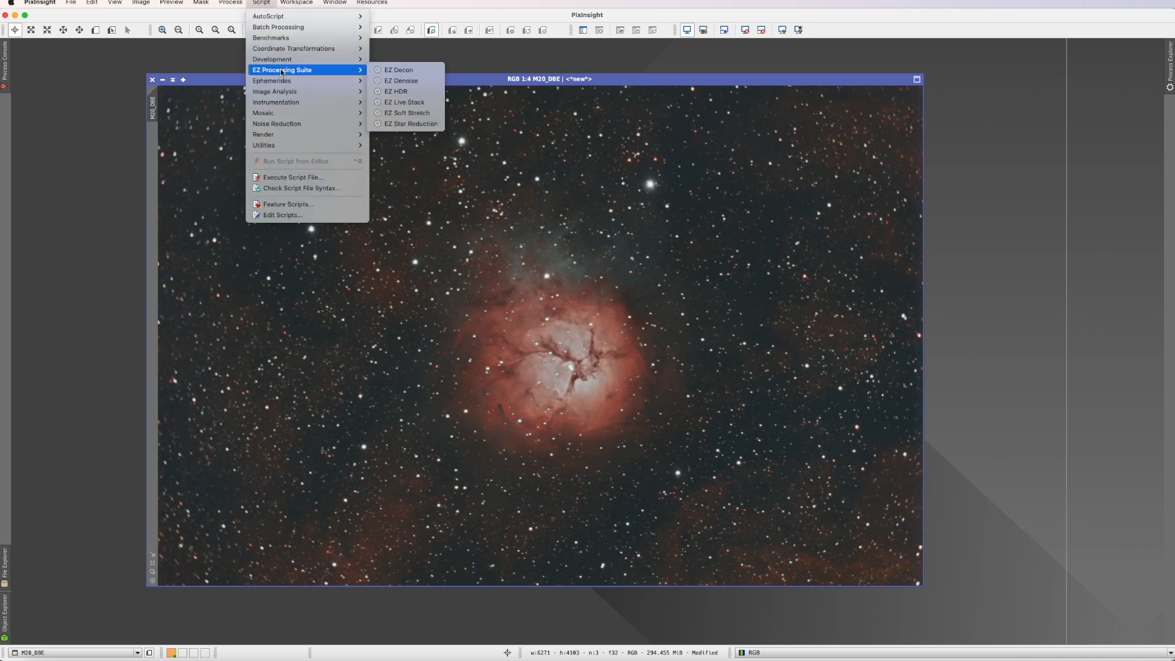
{"action": "left_click", "coordinate": [436, 125]}
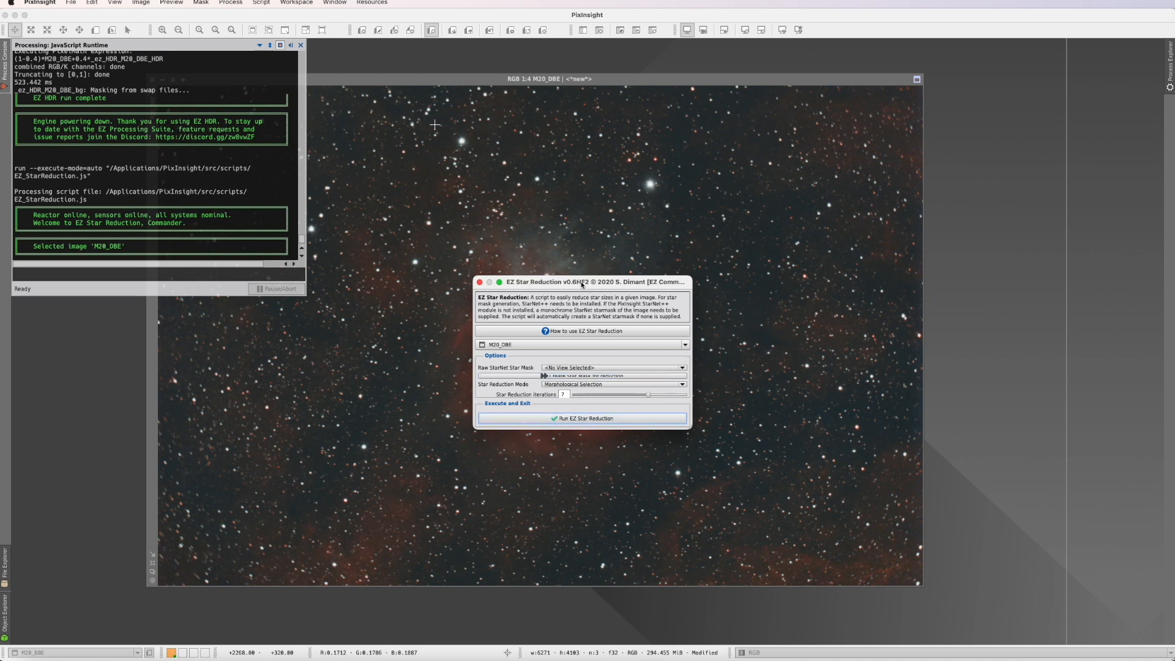
{"action": "left_click", "coordinate": [564, 418]}
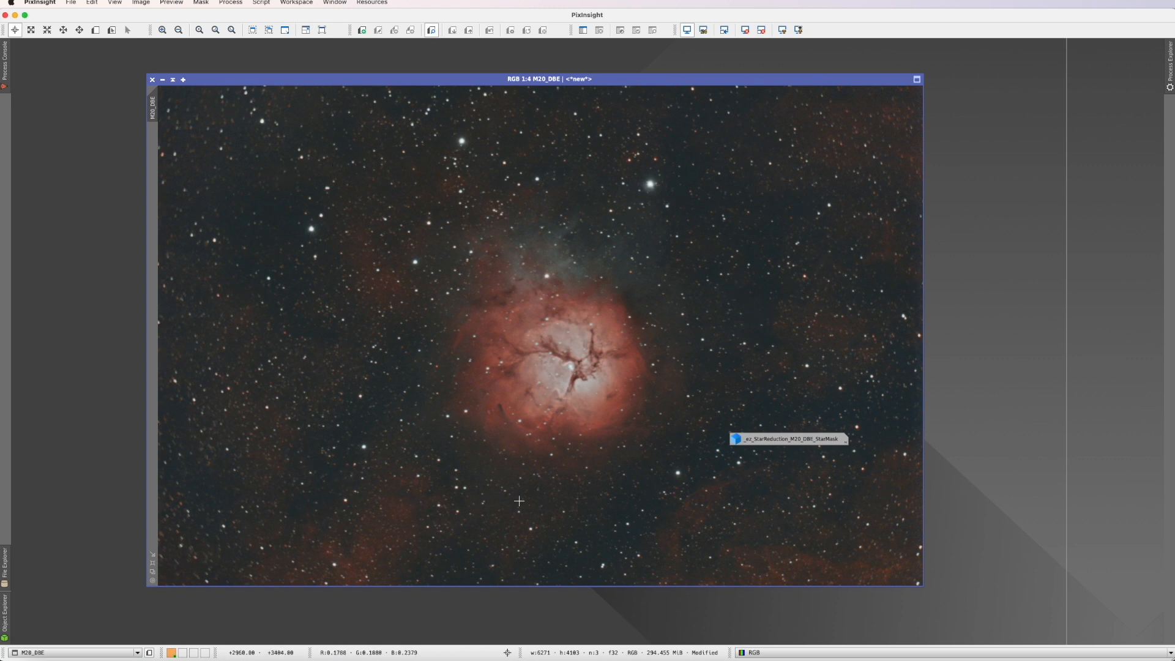
Inspect the star mask created by EZ Star Reduction and close it, accepting that its mask references are broken
{"action": "double_click", "coordinate": [775, 441]}
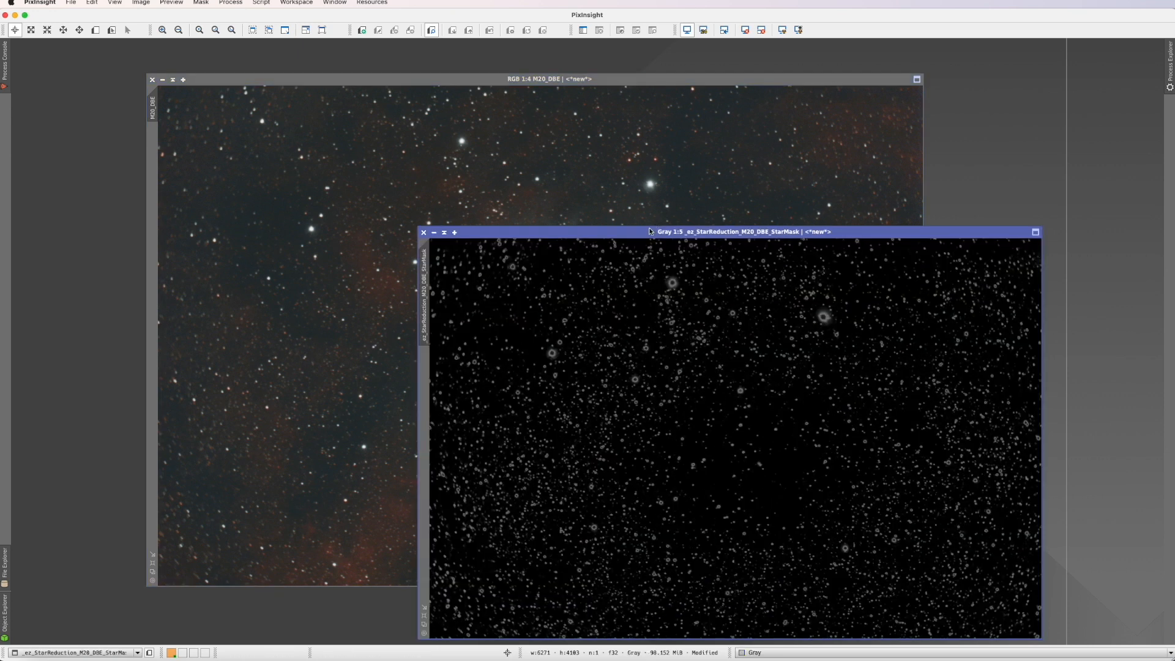
{"action": "left_click_drag", "start_coordinate": [640, 234], "coordinate": [605, 138]}
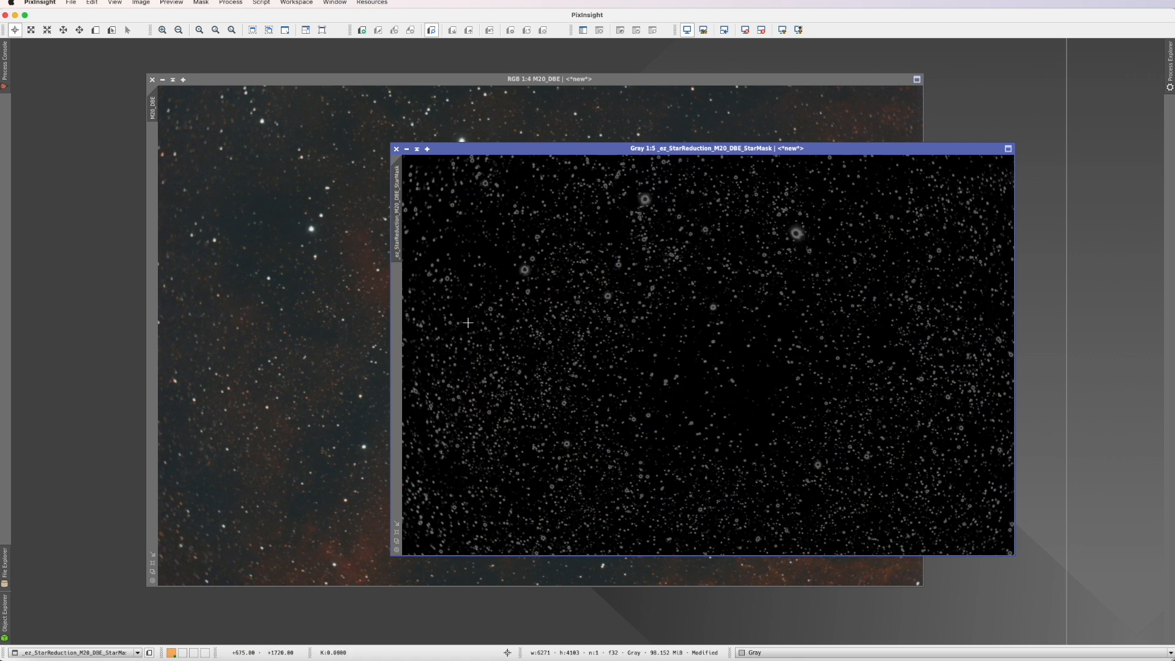
{"action": "left_click", "coordinate": [396, 149]}
{"action": "left_click", "coordinate": [626, 361]}
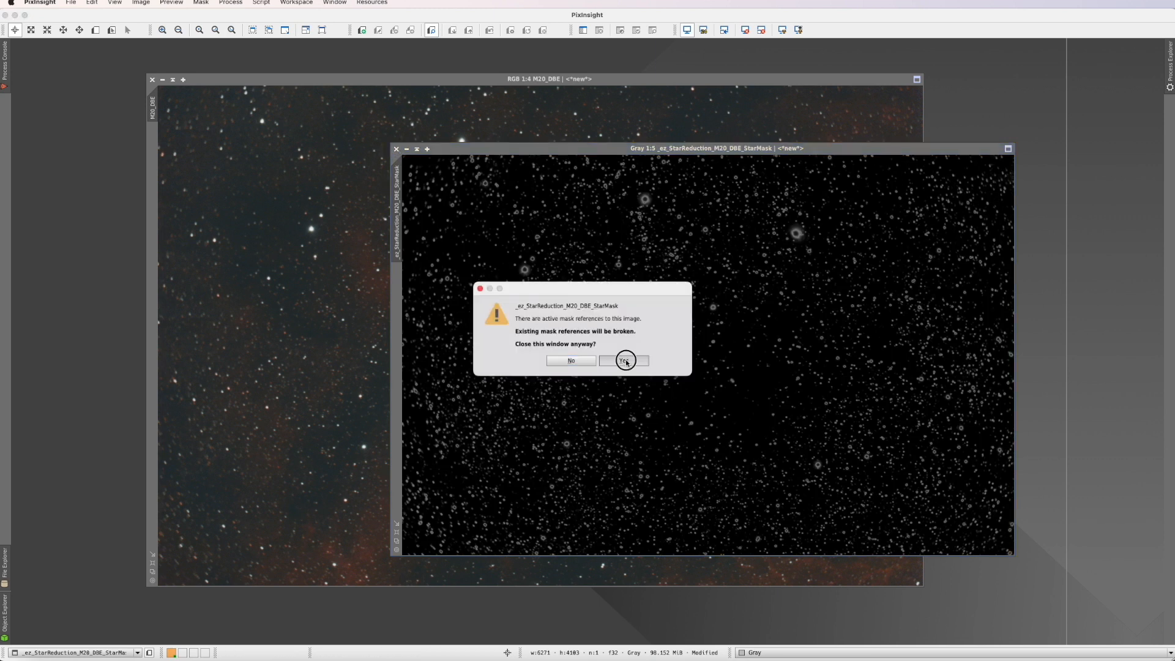
{"action": "left_click", "coordinate": [624, 361]}
{"action": "left_click_drag", "start_coordinate": [420, 78], "coordinate": [386, 95]}
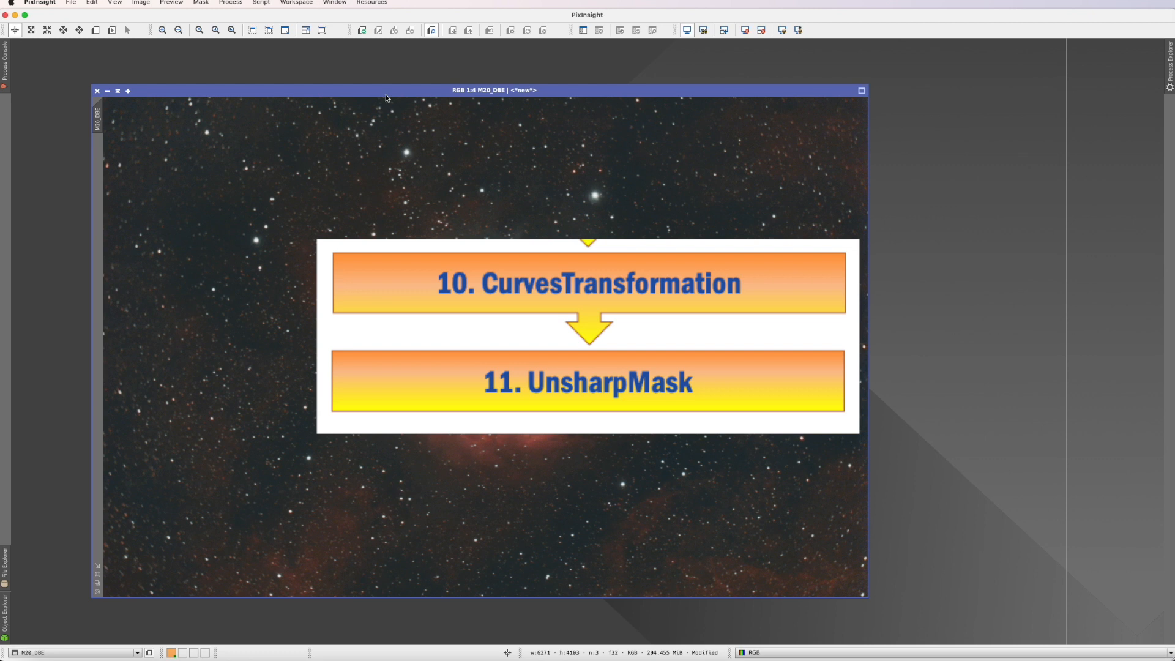
Open CurvesTransformation with a real-time preview of M20_DBE and place its window beside the preview
{"action": "left_click", "coordinate": [233, 3]}
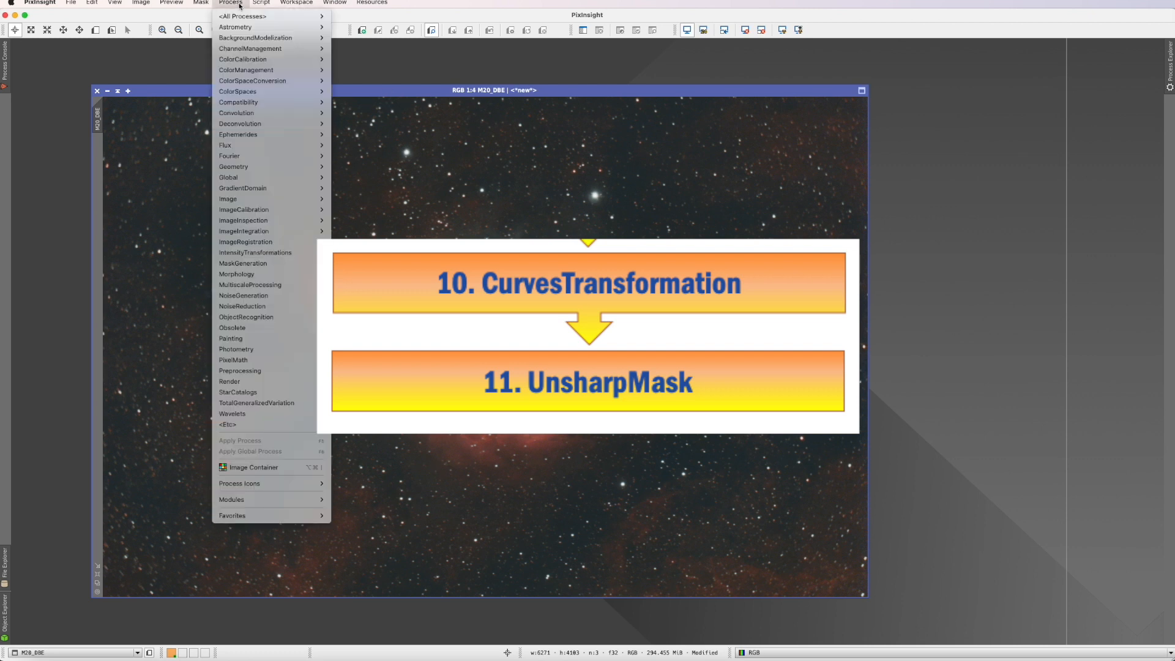
{"action": "mouse_move", "coordinate": [238, 18]}
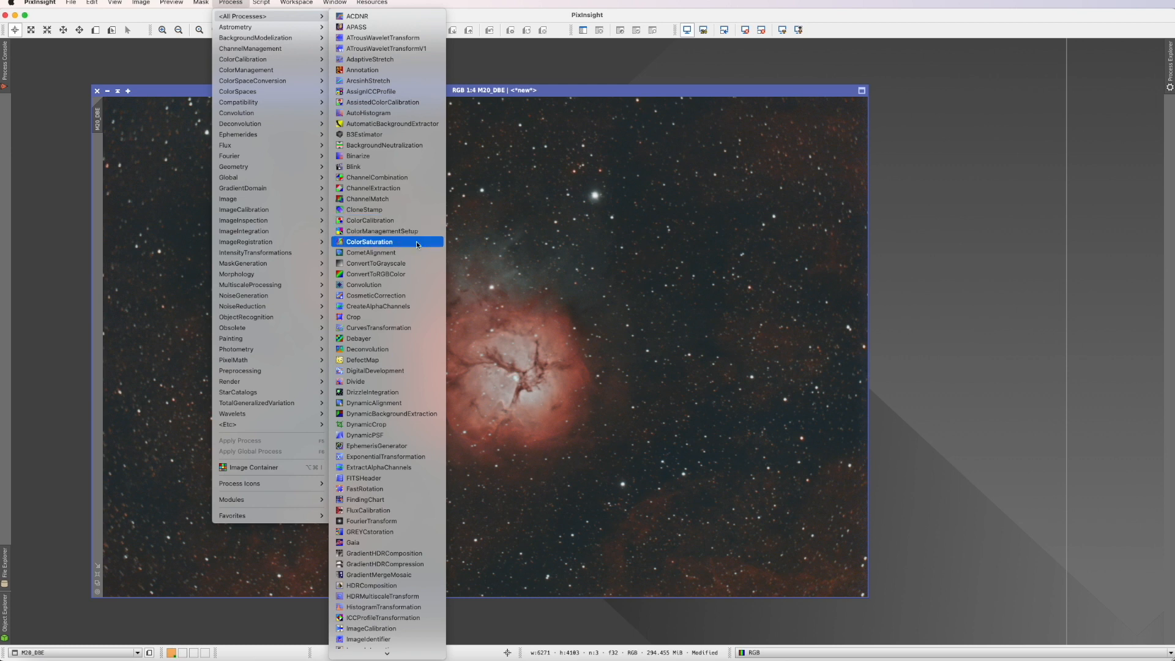
{"action": "left_click", "coordinate": [398, 328]}
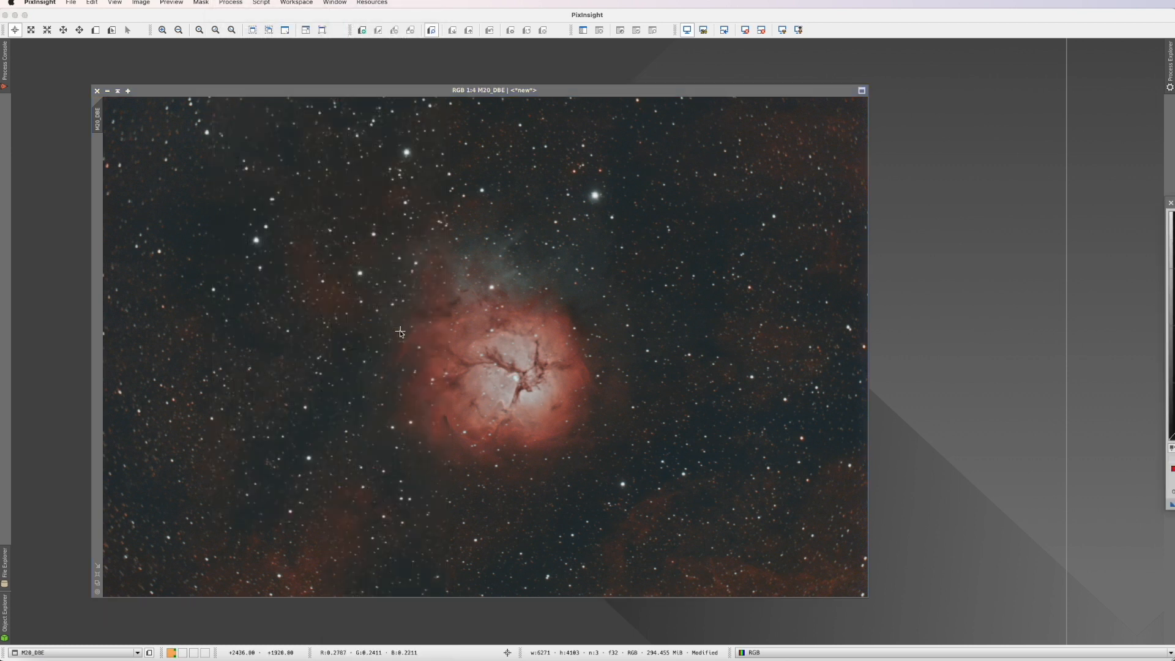
{"action": "left_click", "coordinate": [933, 438]}
{"action": "left_click_drag", "start_coordinate": [1010, 136], "coordinate": [1048, 121]}
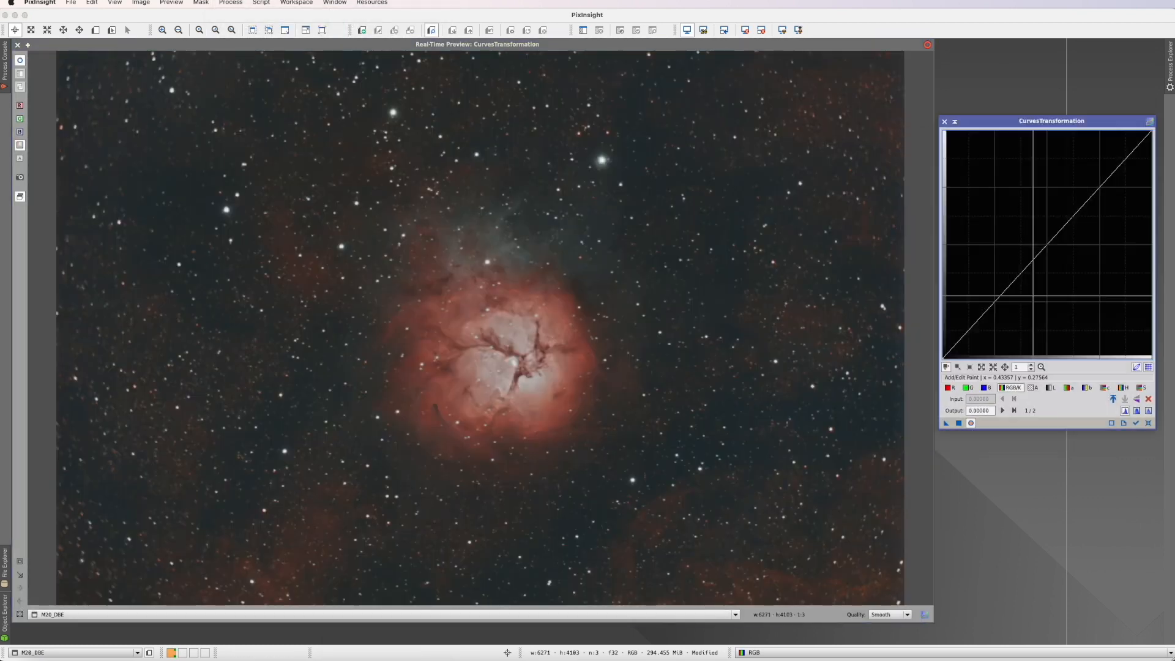
Shape the RGB/K curve with several points that lower the shadows and raise the highlights
{"action": "left_click", "coordinate": [1042, 245]}
{"action": "left_click_drag", "start_coordinate": [1043, 245], "coordinate": [1050, 247]}
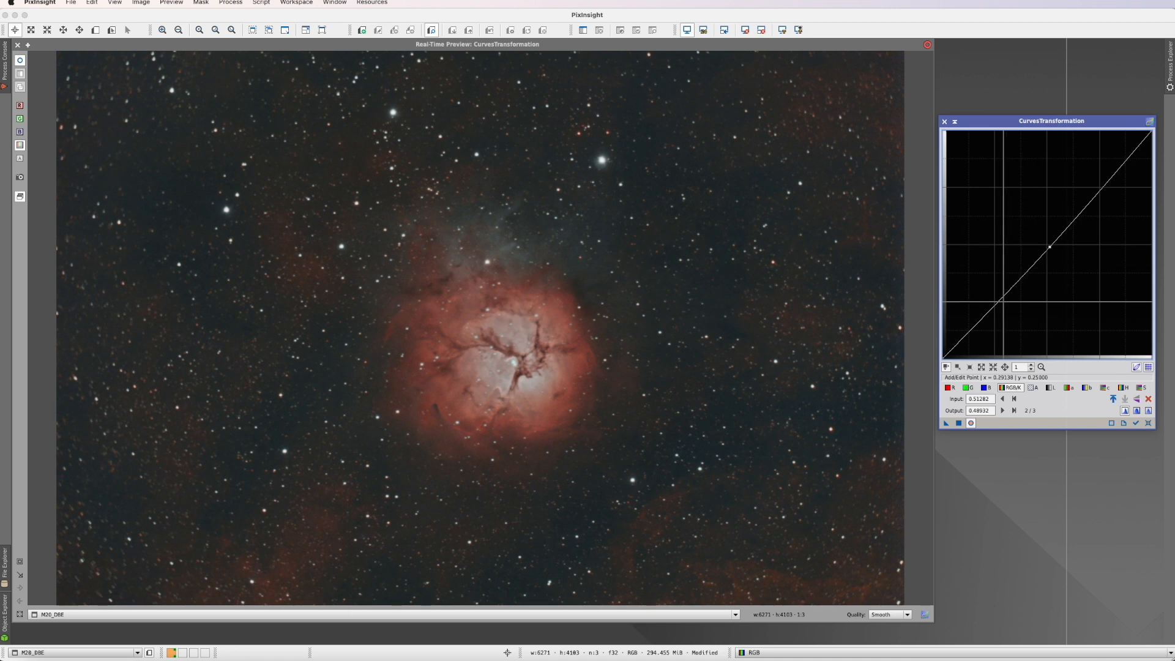
{"action": "left_click", "coordinate": [994, 309]}
{"action": "left_click_drag", "start_coordinate": [994, 308], "coordinate": [999, 313]}
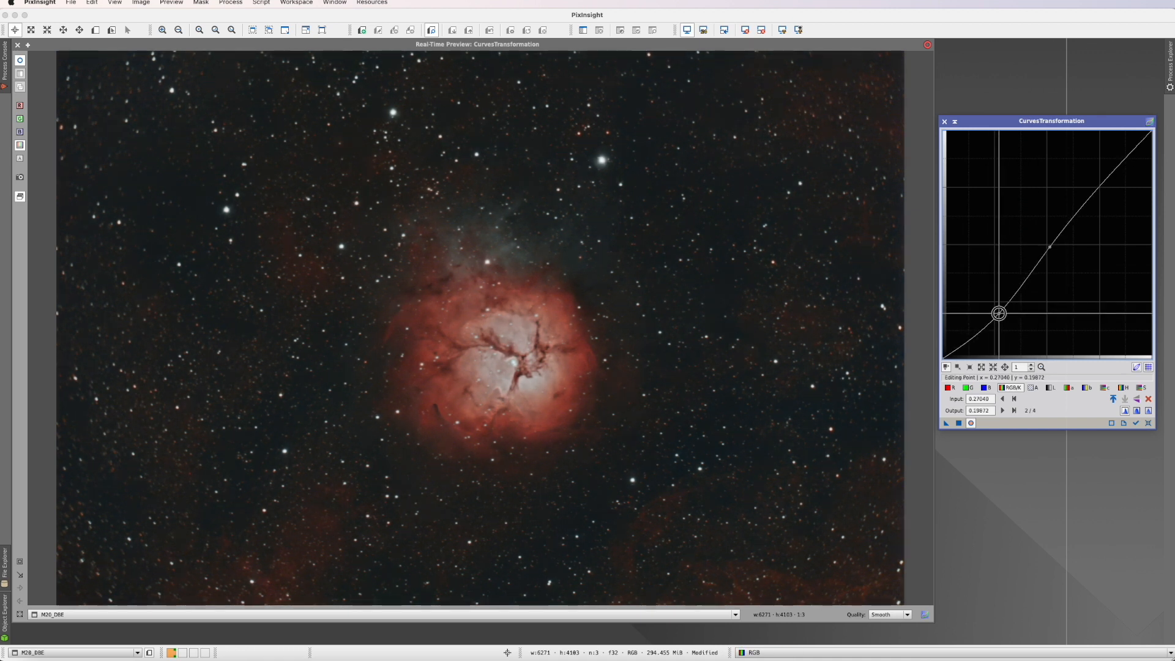
{"action": "left_click_drag", "start_coordinate": [1091, 195], "coordinate": [1090, 182]}
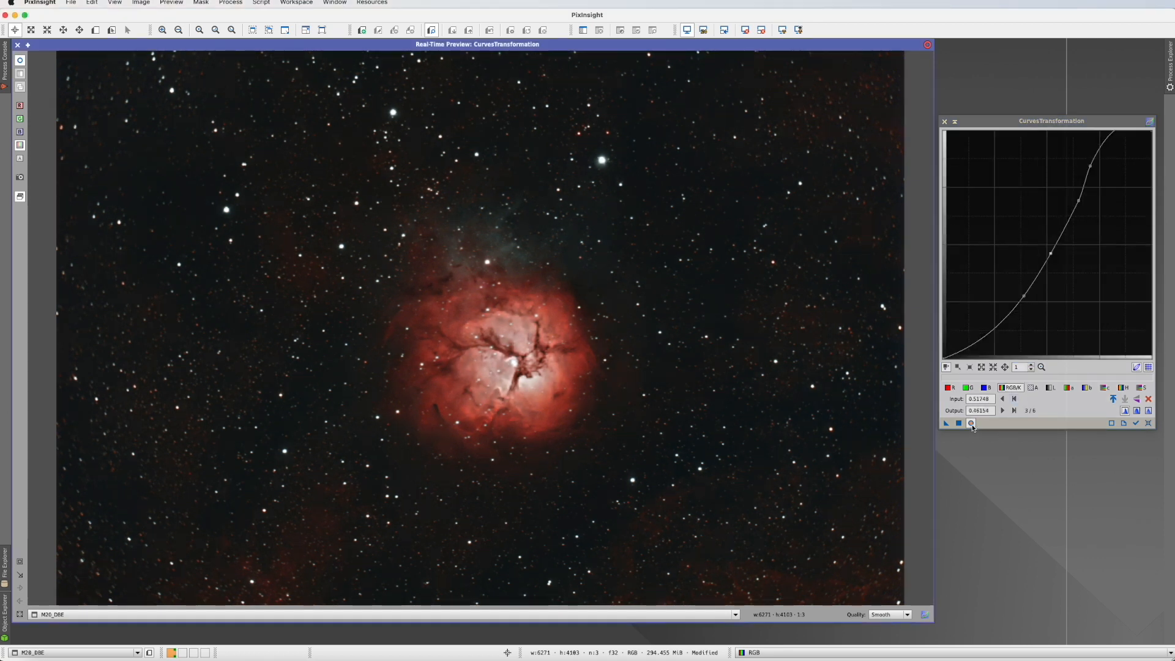
Compare the image before and after the curve adjustment by toggling the real-time preview
{"action": "left_click", "coordinate": [972, 424]}
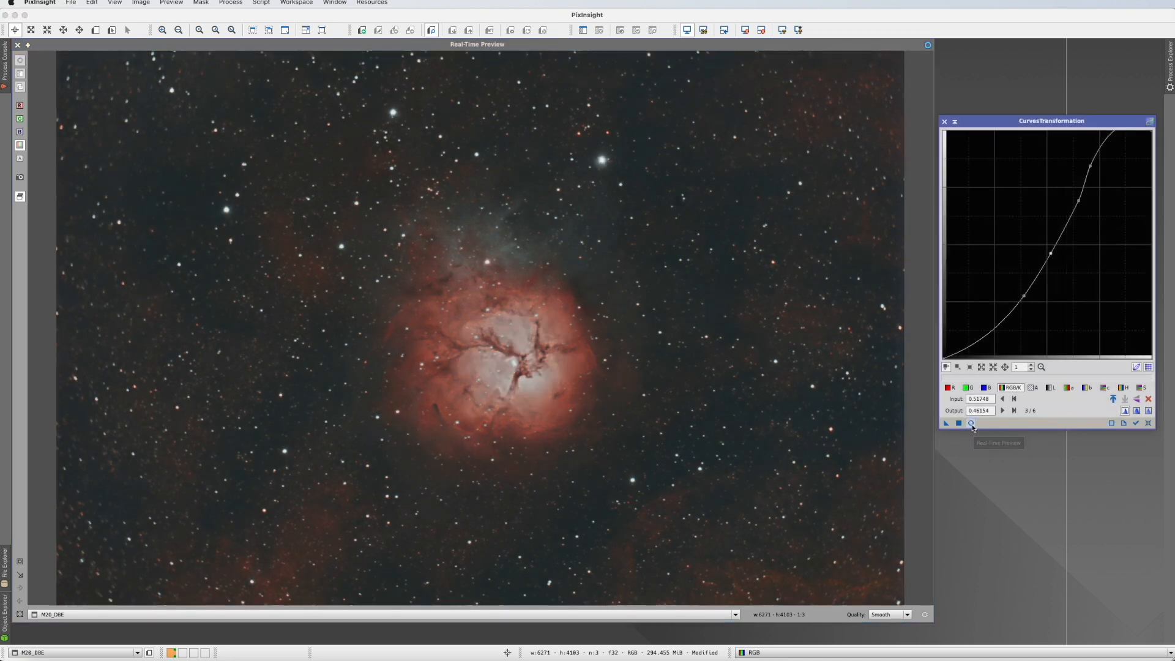
{"action": "left_click", "coordinate": [972, 424]}
{"action": "left_click", "coordinate": [973, 424]}
{"action": "left_click", "coordinate": [972, 424]}
{"action": "left_click", "coordinate": [973, 424]}
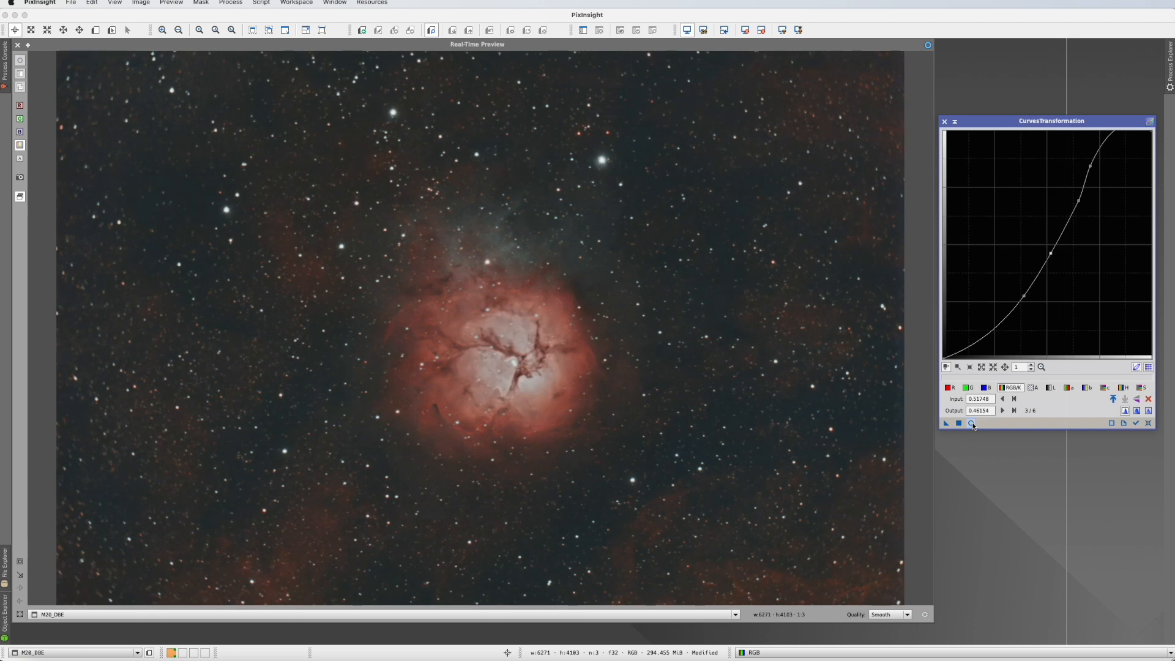
{"action": "left_click", "coordinate": [972, 424]}
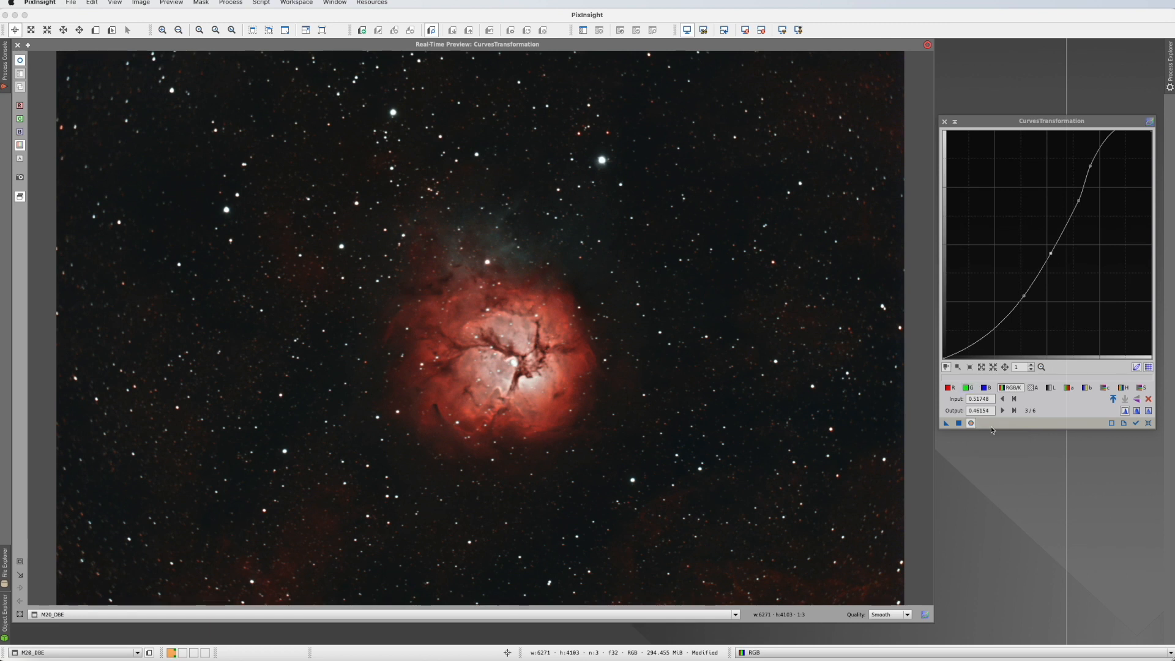
Apply the curves adjustment to M20_DBE and close CurvesTransformation with its real-time preview
{"action": "left_click", "coordinate": [959, 423]}
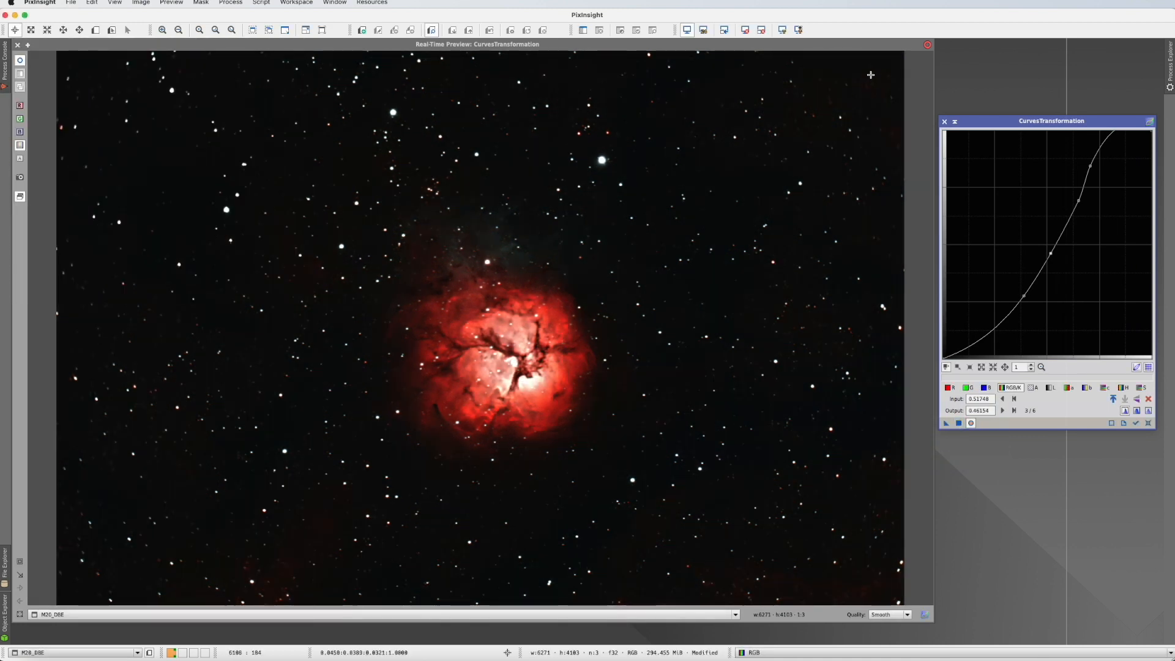
{"action": "left_click", "coordinate": [945, 122]}
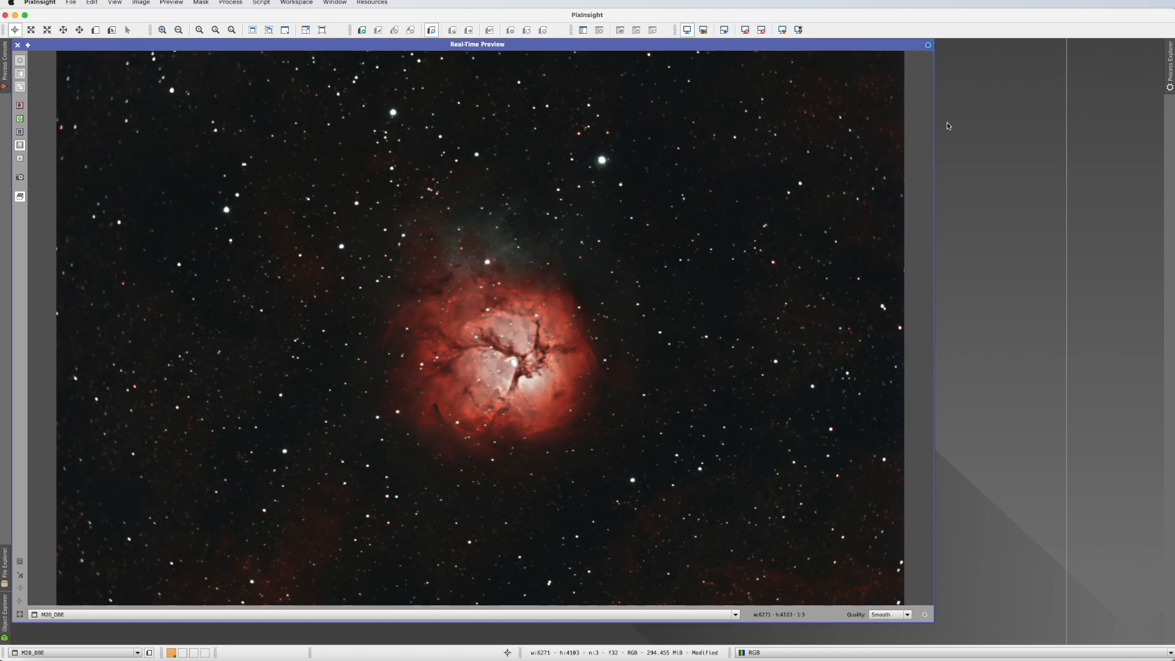
{"action": "left_click", "coordinate": [17, 46]}
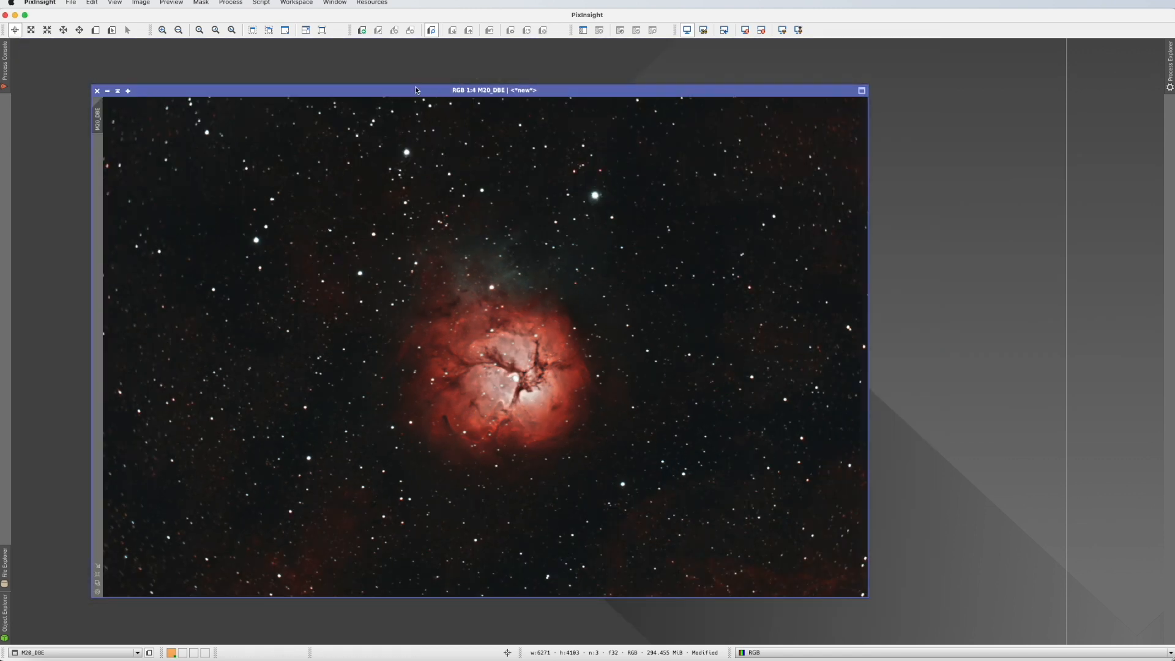
{"action": "left_click_drag", "start_coordinate": [415, 90], "coordinate": [626, 85]}
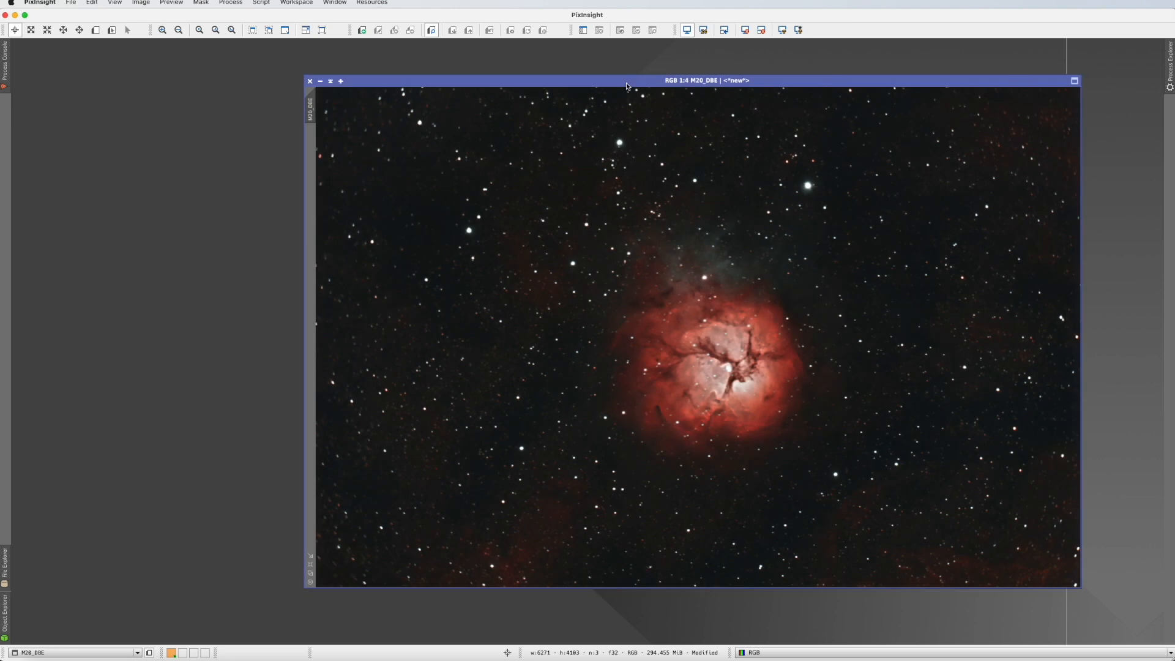
Open the UnsharpMask process and start its real-time preview on M20_DBE
{"action": "left_click", "coordinate": [202, 3]}
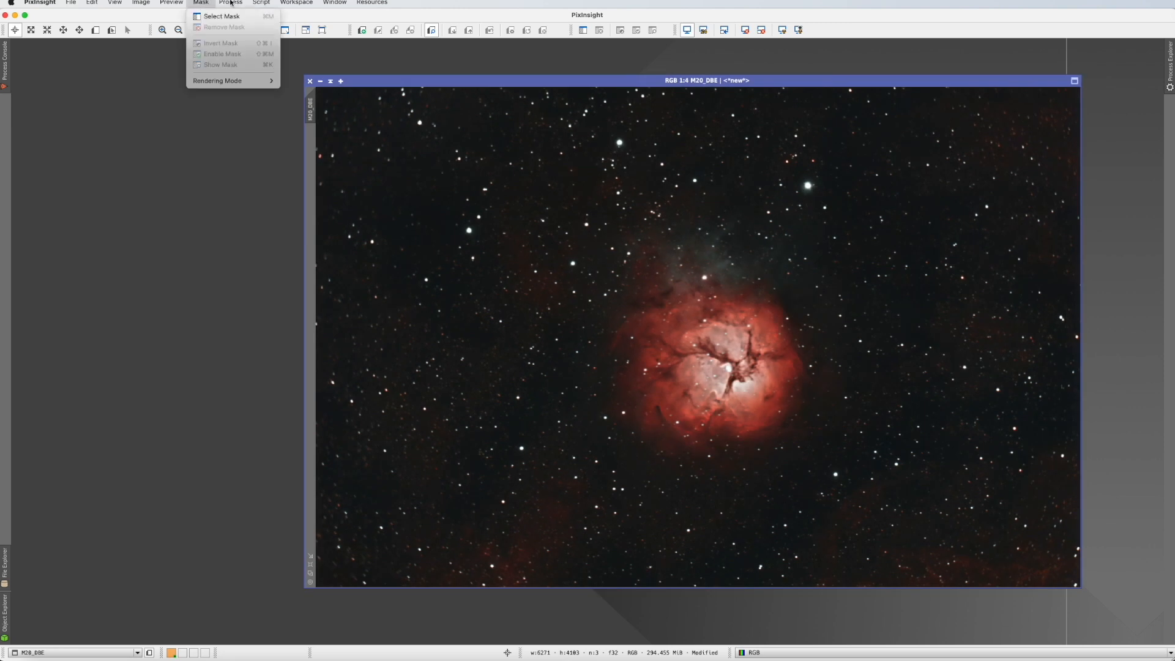
{"action": "mouse_move", "coordinate": [233, 2]}
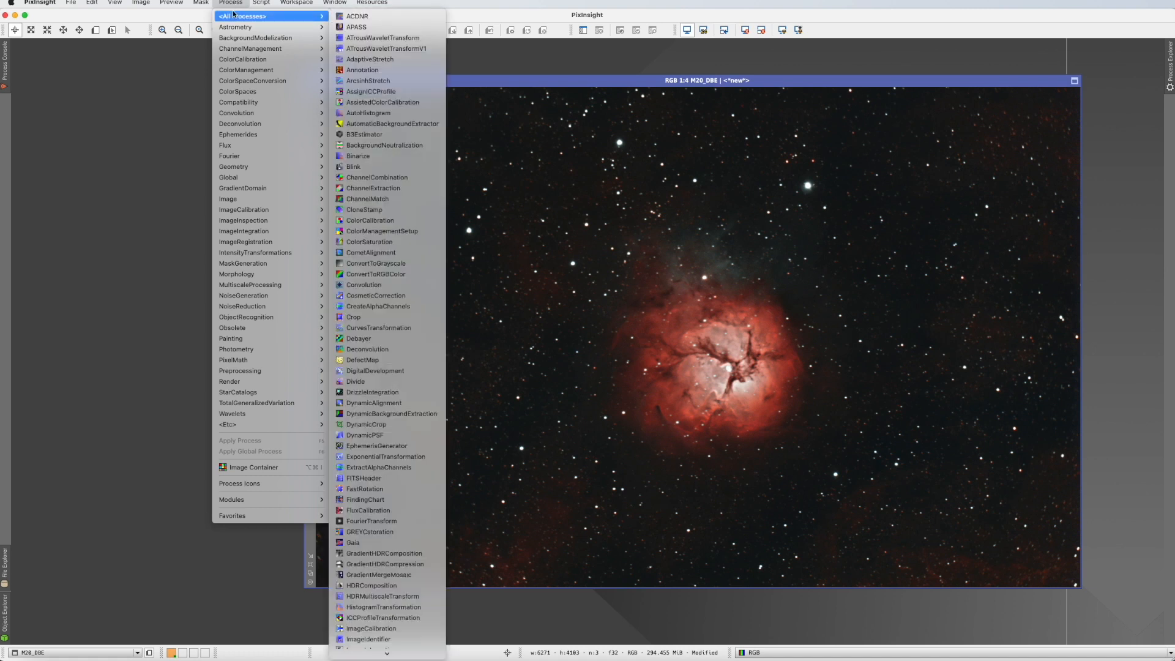
{"action": "left_click", "coordinate": [410, 650]}
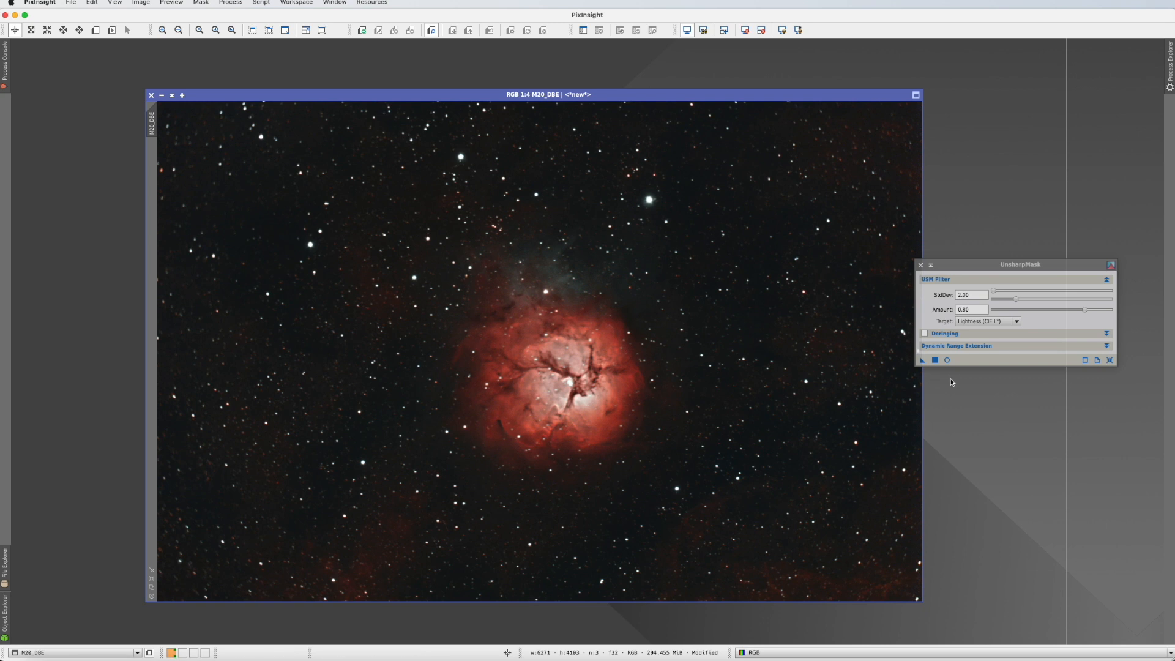
{"action": "left_click", "coordinate": [948, 361]}
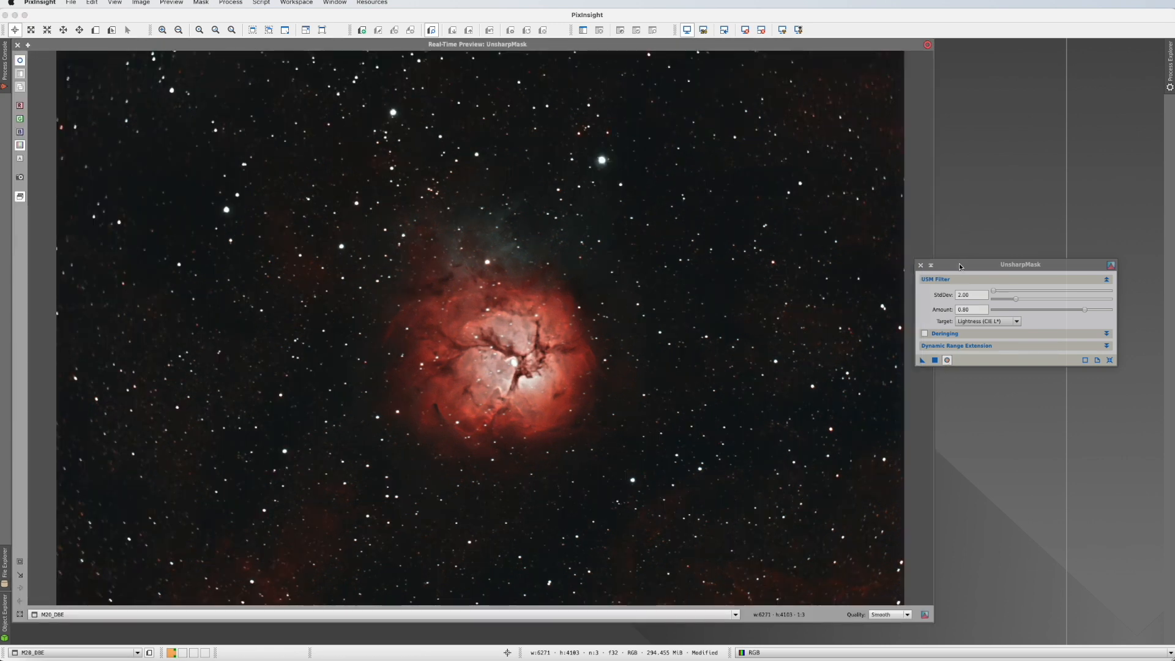
Compare M20_DBE with and without the UnsharpMask sharpening by toggling the real-time preview
{"action": "left_click_drag", "start_coordinate": [959, 265], "coordinate": [986, 253]}
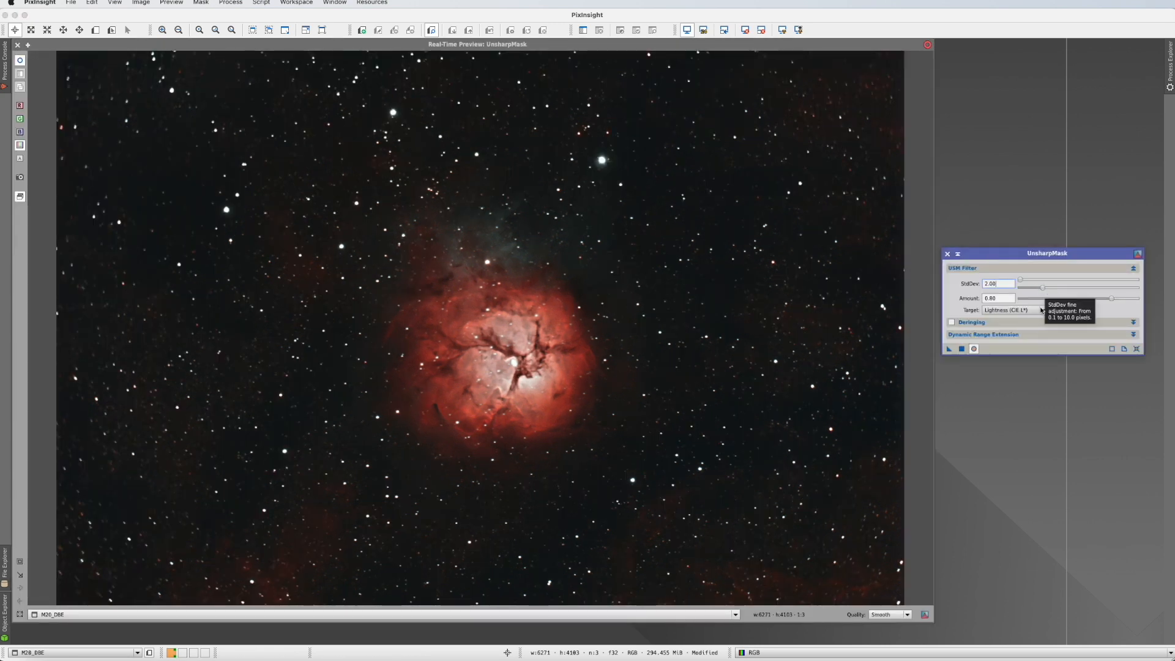
{"action": "left_click", "coordinate": [975, 349]}
{"action": "left_click", "coordinate": [975, 349]}
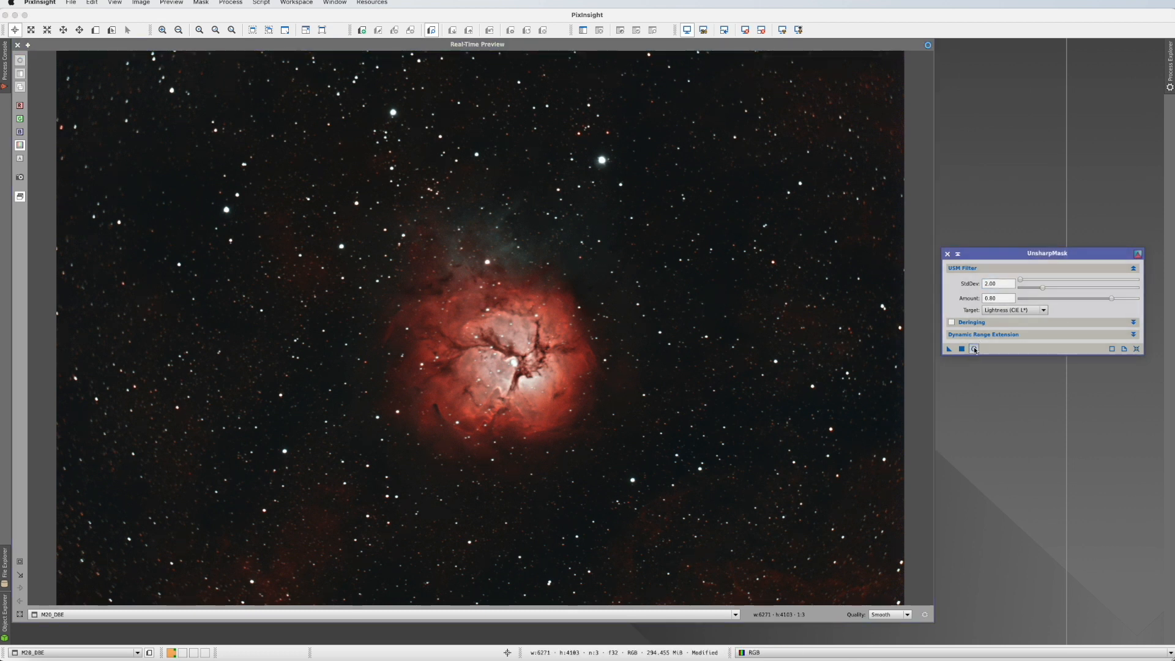
Adjust the UnsharpMask StdDev to about 2.40 and apply the sharpening to M20_DBE
{"action": "left_click_drag", "start_coordinate": [1043, 288], "coordinate": [1060, 289]}
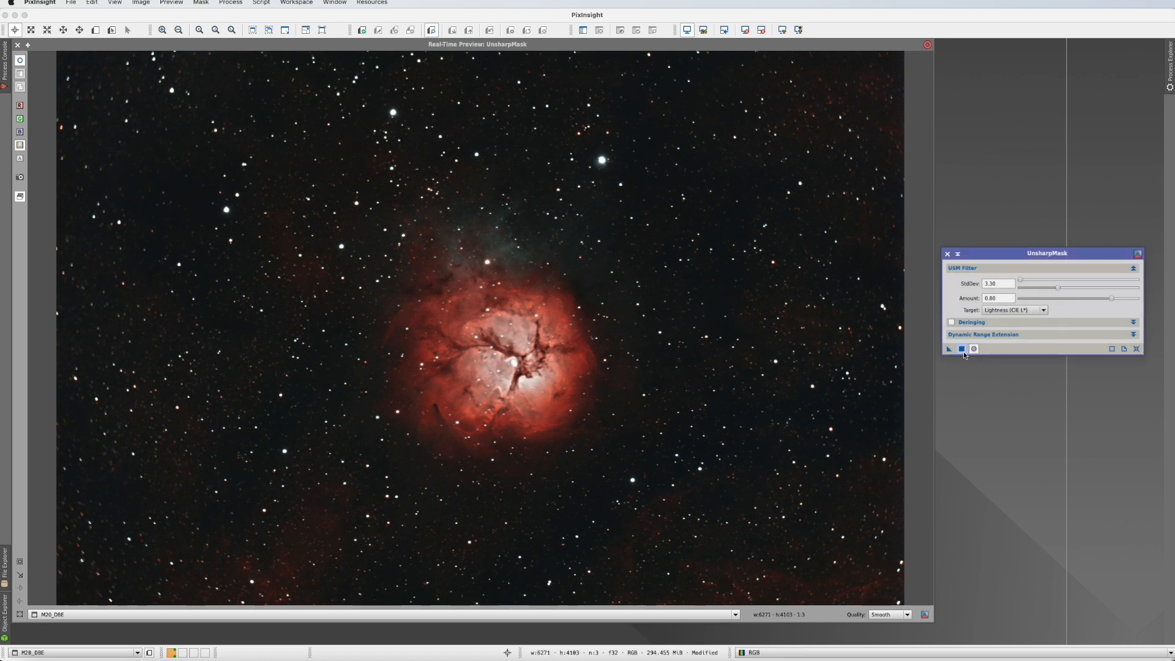
{"action": "left_click", "coordinate": [1042, 288]}
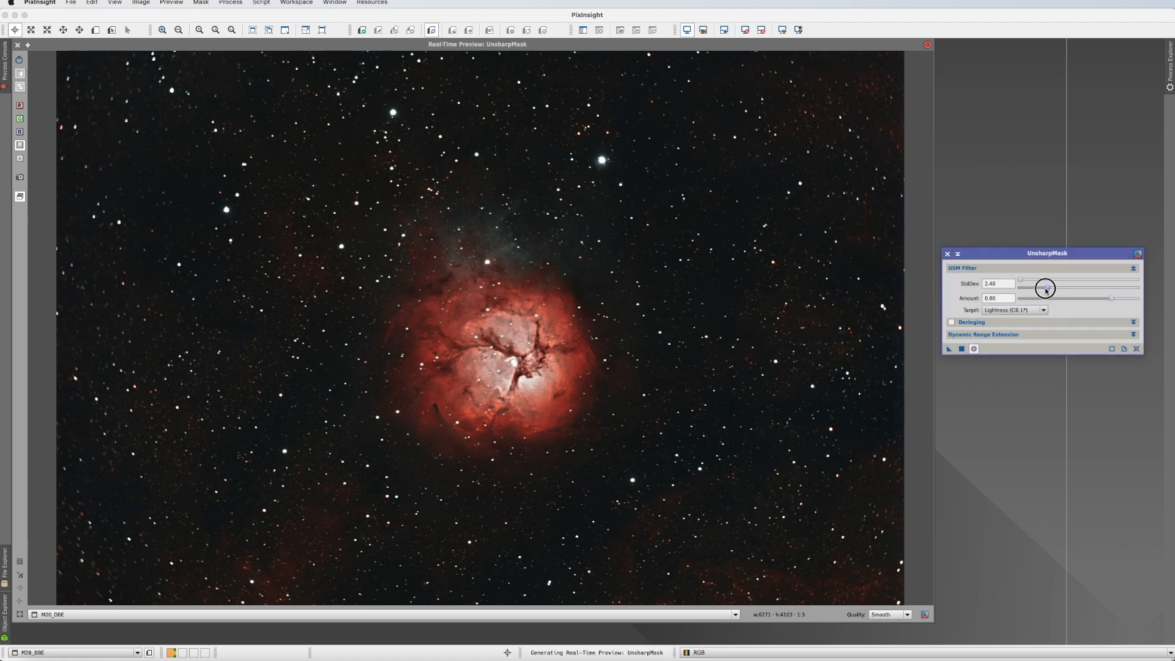
{"action": "left_click", "coordinate": [961, 349]}
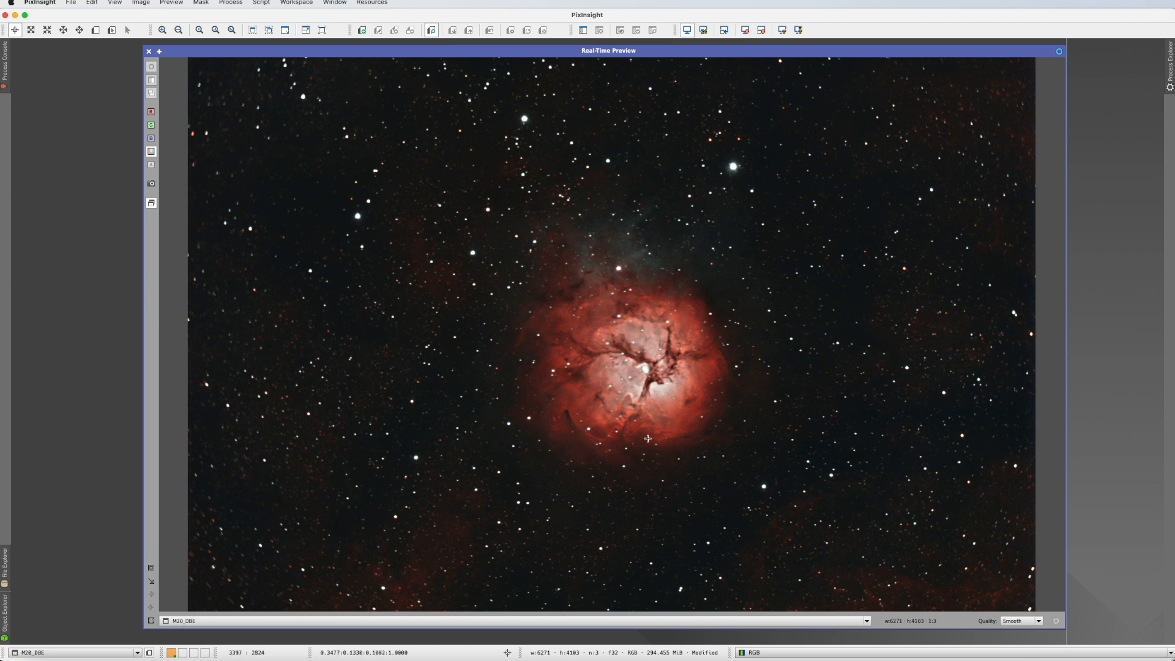
Open the StarNet2 process and run it on M20_DBE with a stride of 256 and no star mask
{"action": "left_click", "coordinate": [235, 3]}
{"action": "mouse_move", "coordinate": [237, 16]}
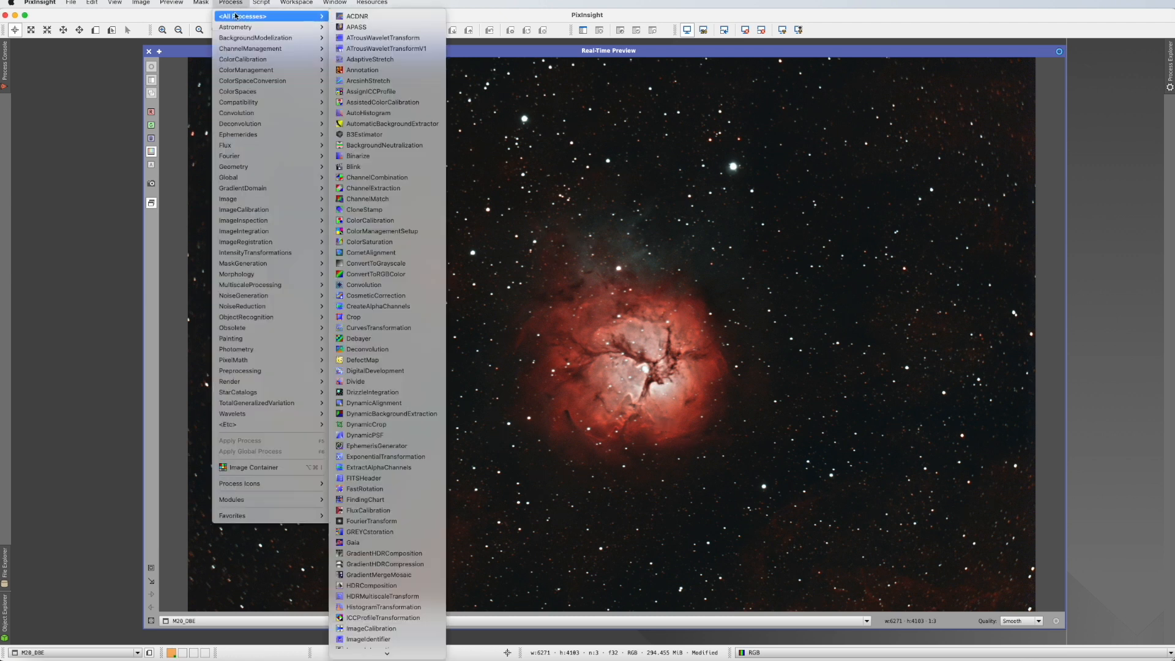
{"action": "scroll", "coordinate": [389, 526], "scroll_direction": "down", "scroll_amount": 10}
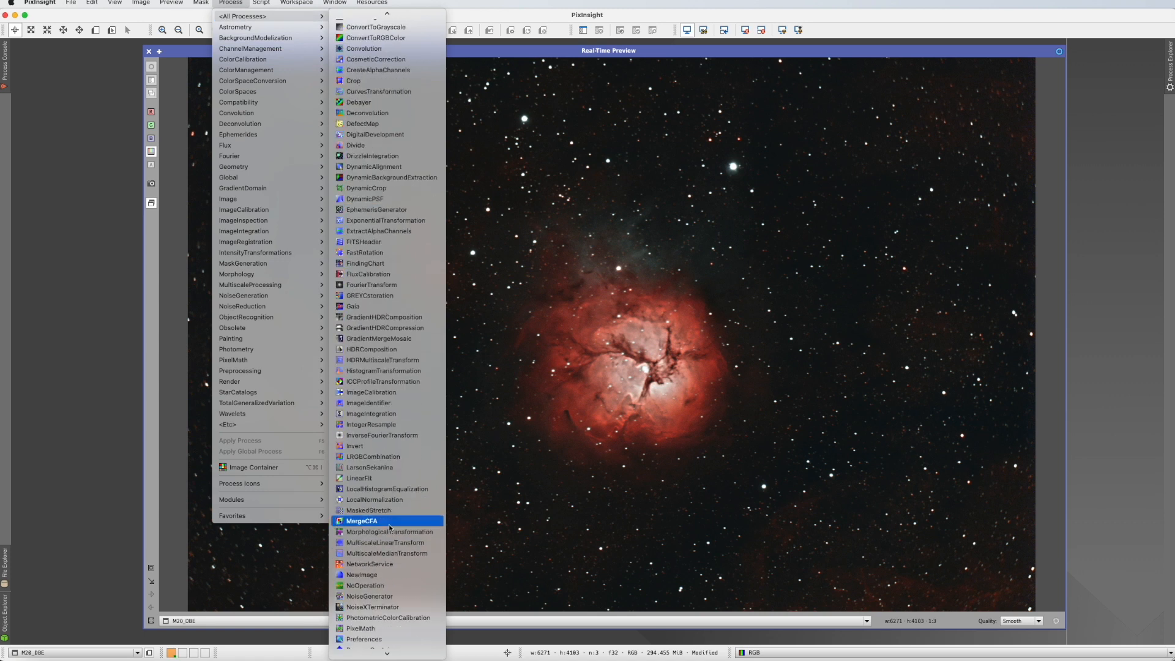
{"action": "left_click", "coordinate": [384, 589]}
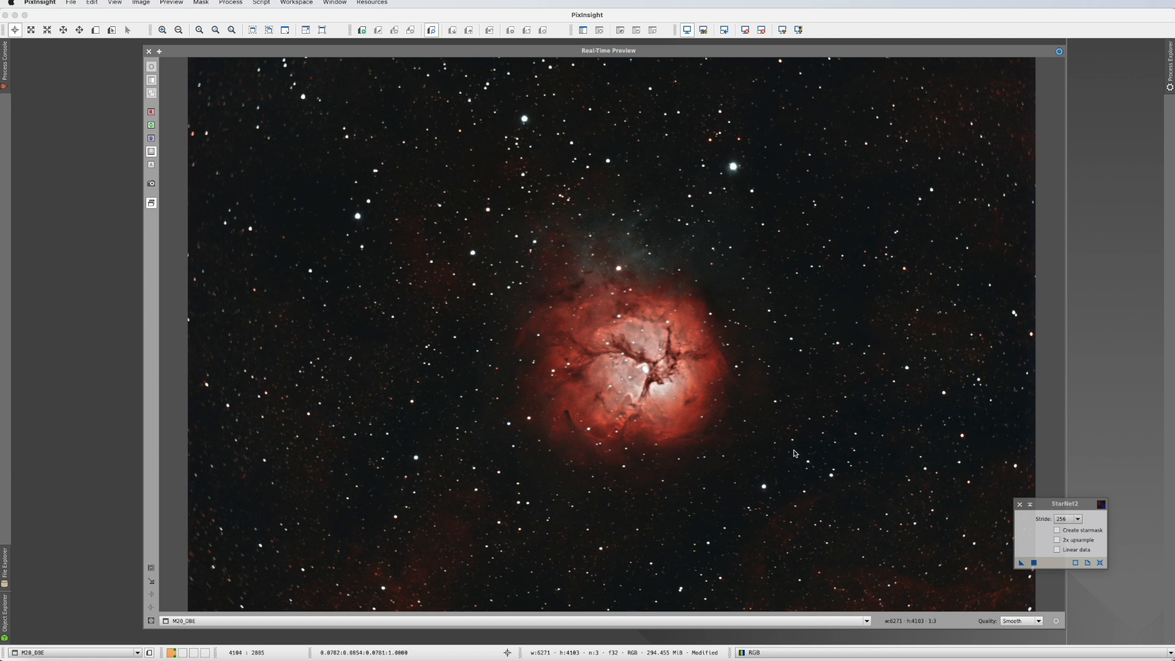
{"action": "left_click", "coordinate": [1034, 563]}
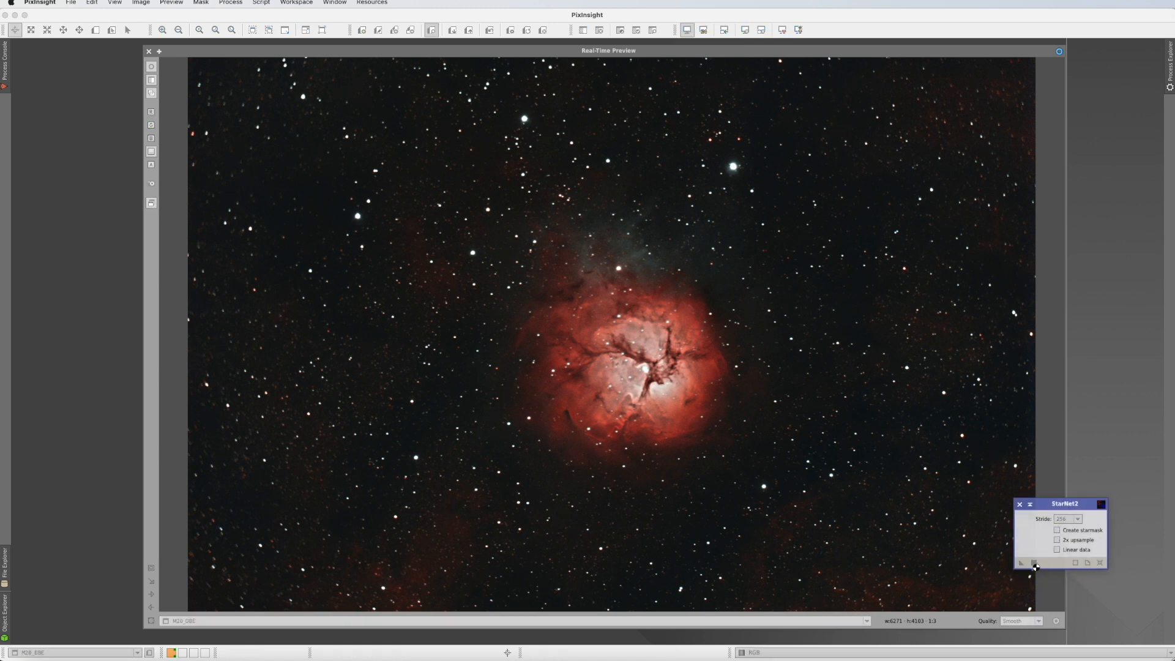